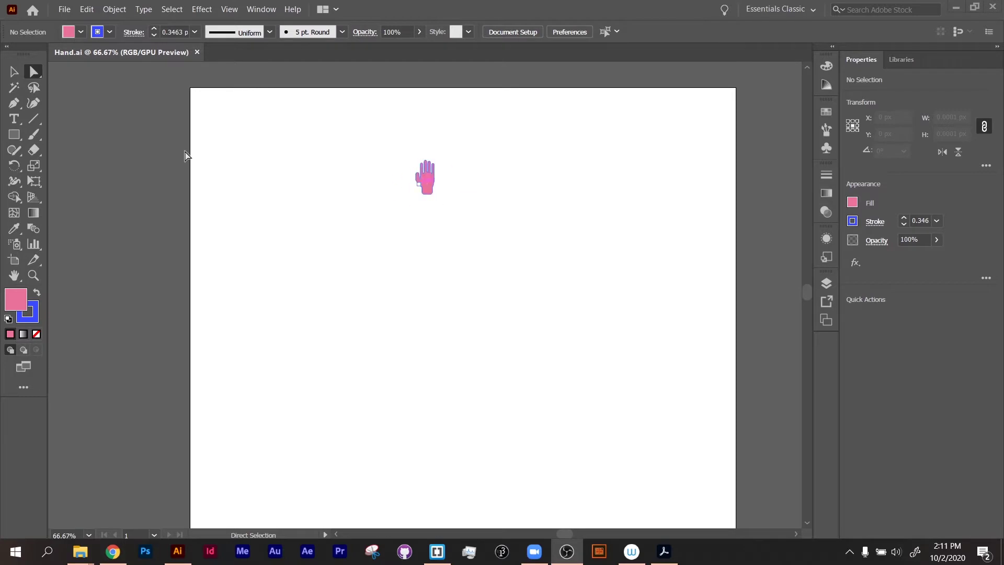
Select the hand artwork, display the Brushes panel and shorten it slightly
click(13, 71)
drag(391, 149, 493, 233)
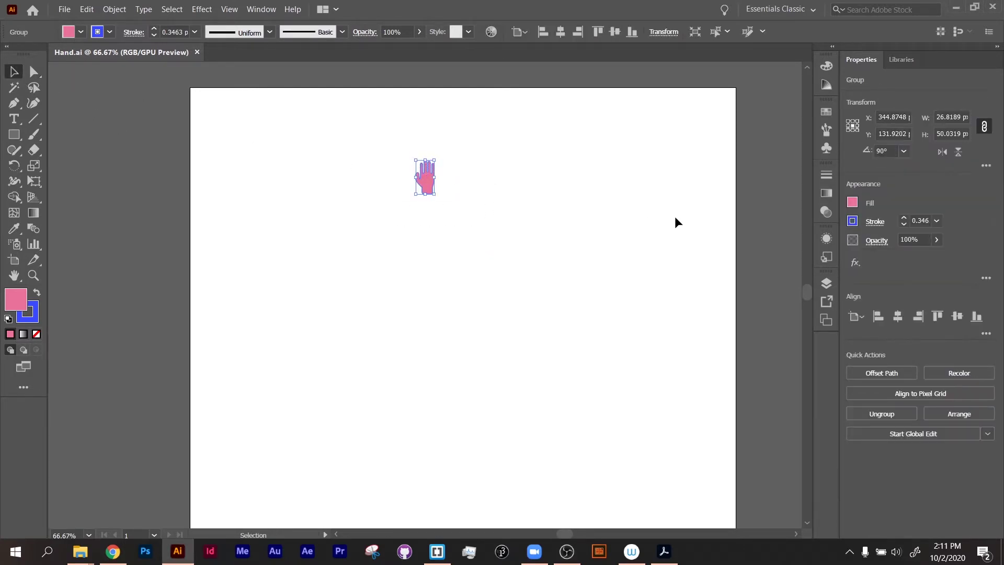
click(826, 130)
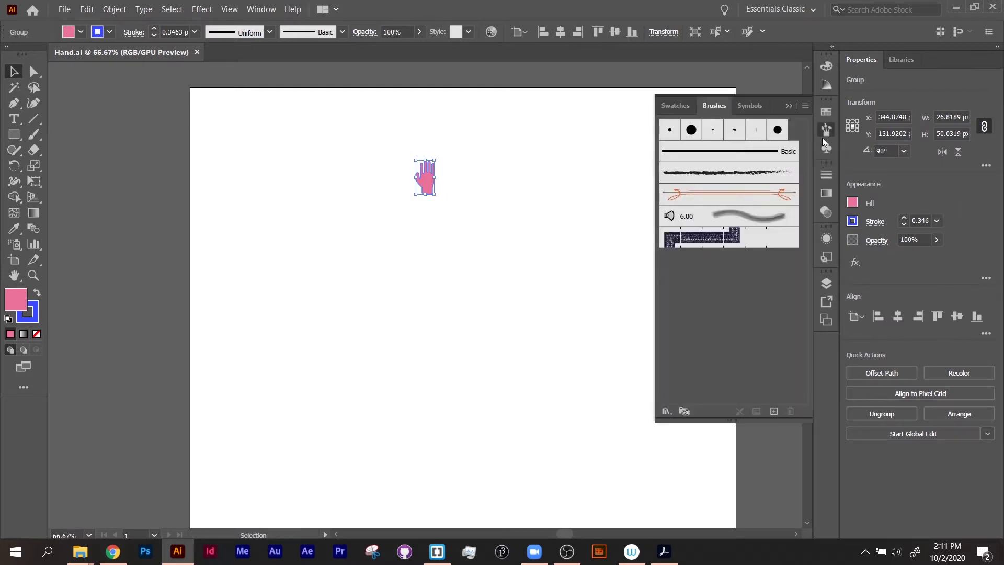
click(266, 13)
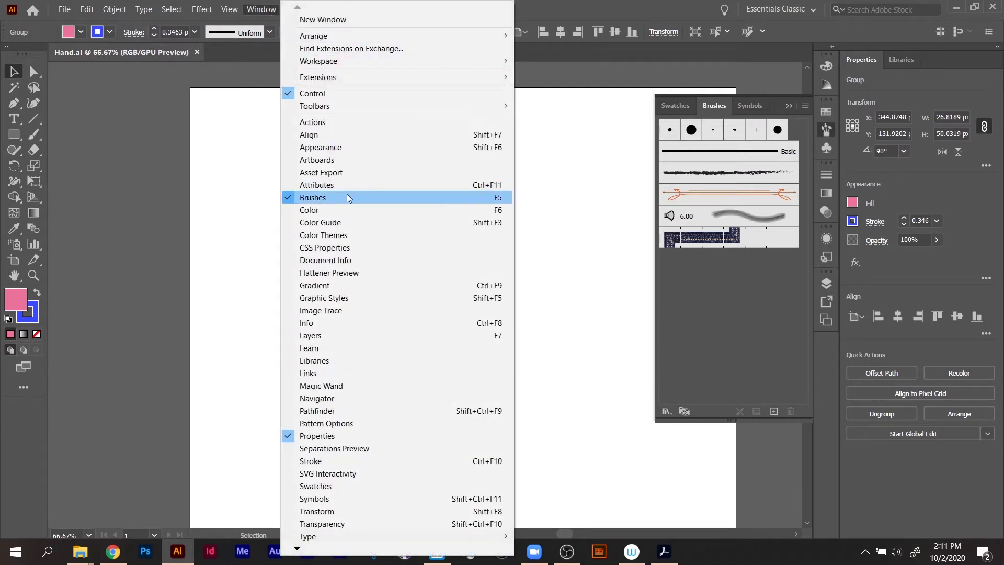
click(720, 319)
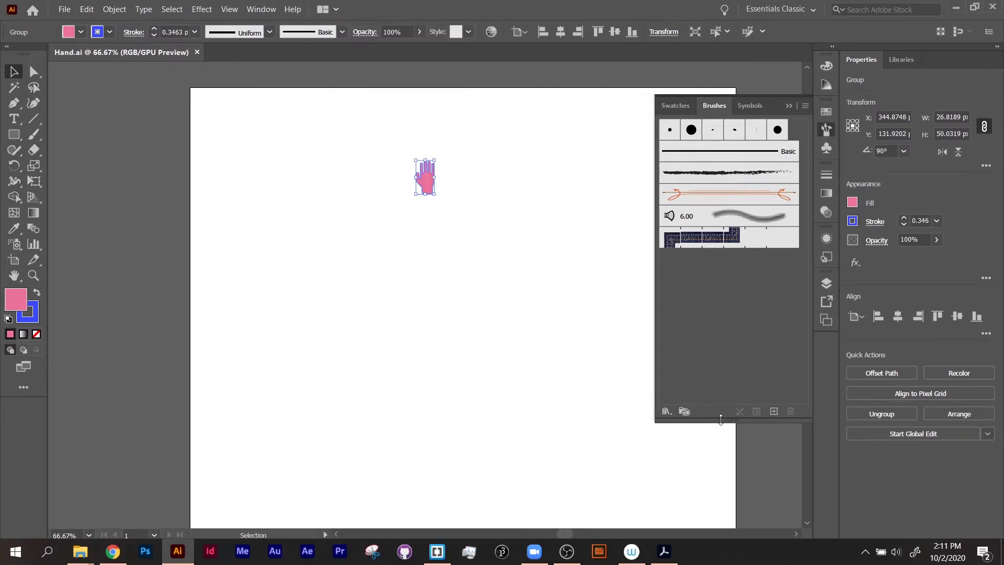
mouse_move(721, 420)
mouse_down()
mouse_move(722, 259)
mouse_move(749, 401)
mouse_up()
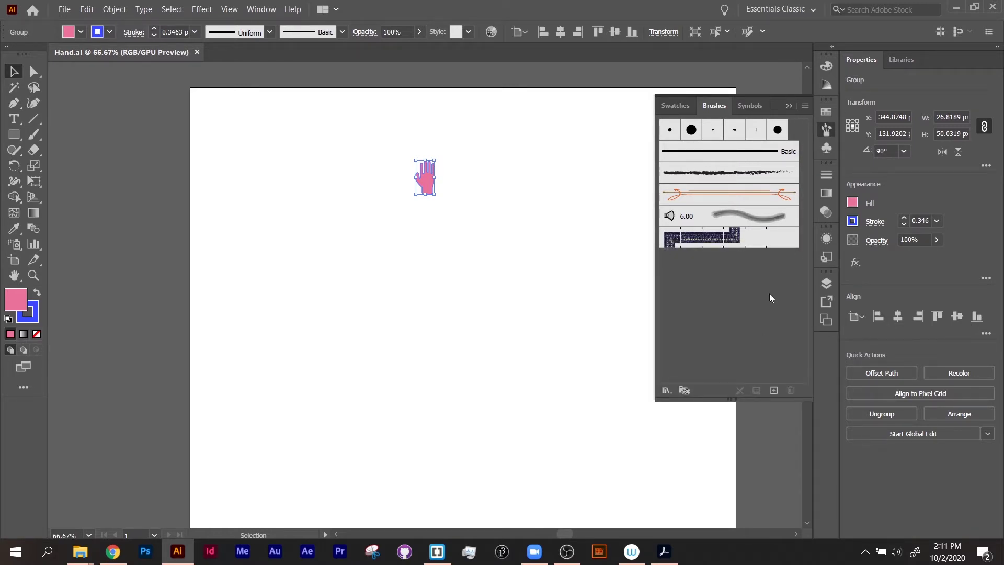
Create a scatter brush named Hand from the selected hand artwork, keeping the default options
mouse_move(430, 178)
mouse_down()
mouse_move(459, 181)
mouse_move(712, 296)
mouse_move(725, 284)
mouse_up()
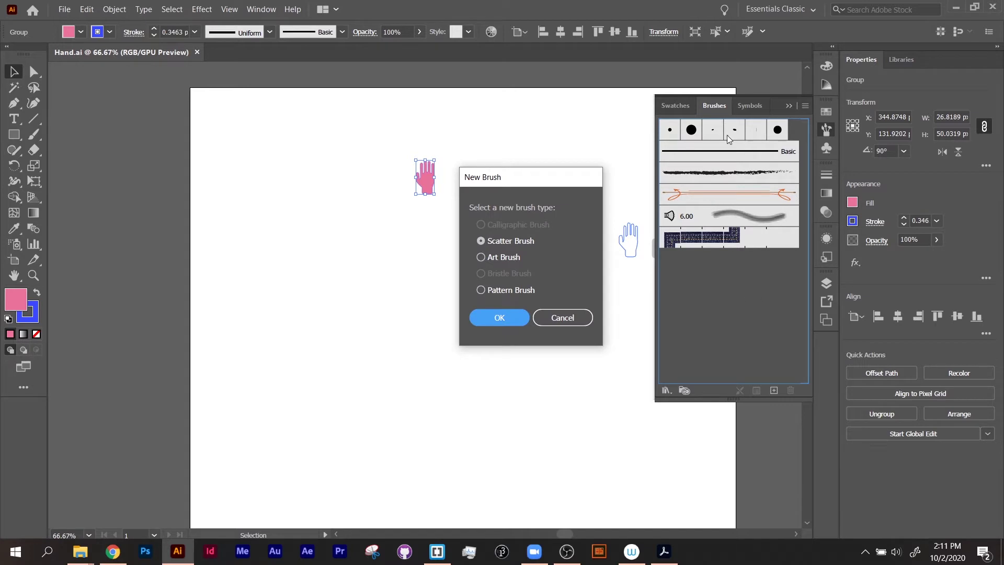
click(497, 324)
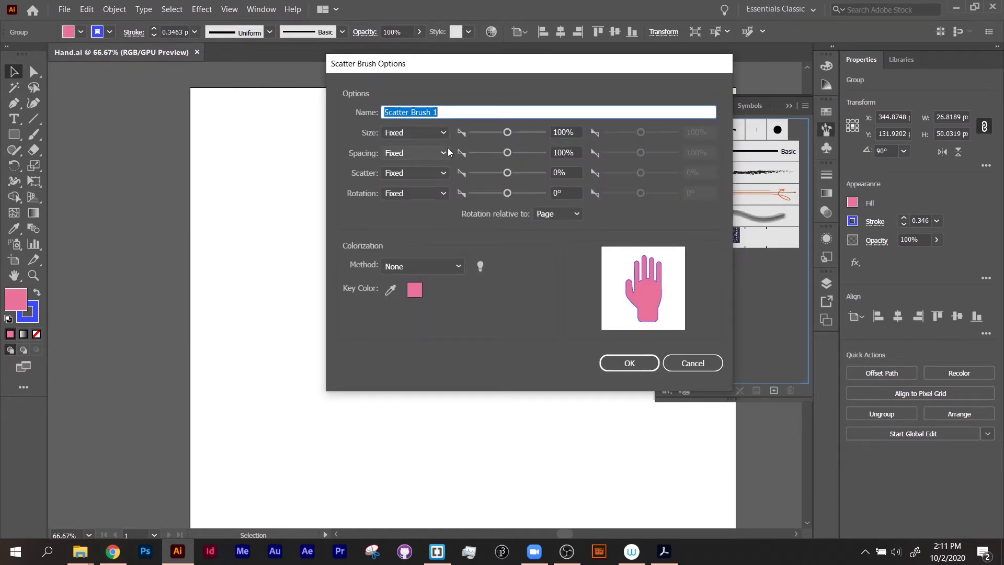
text(Hand)
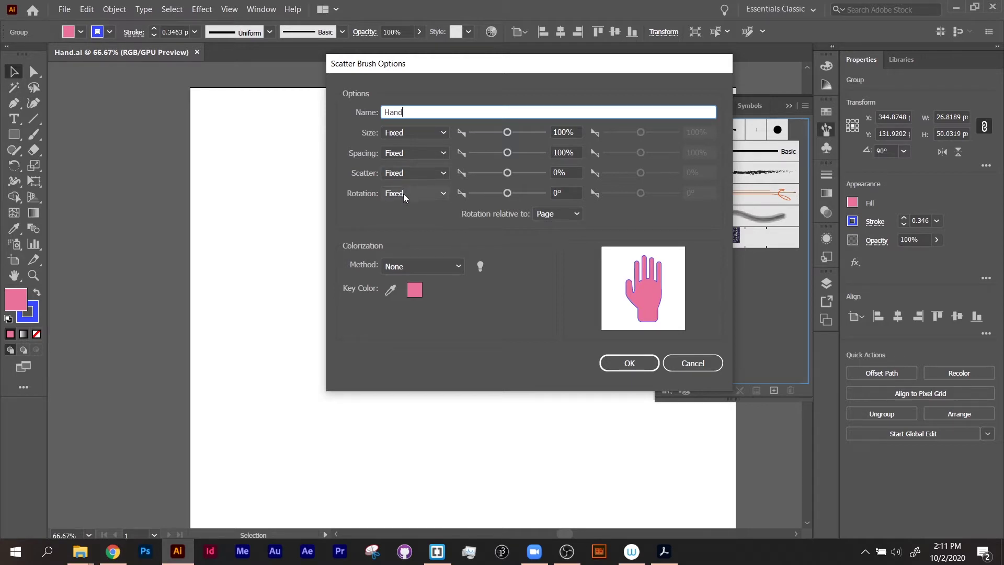
click(630, 362)
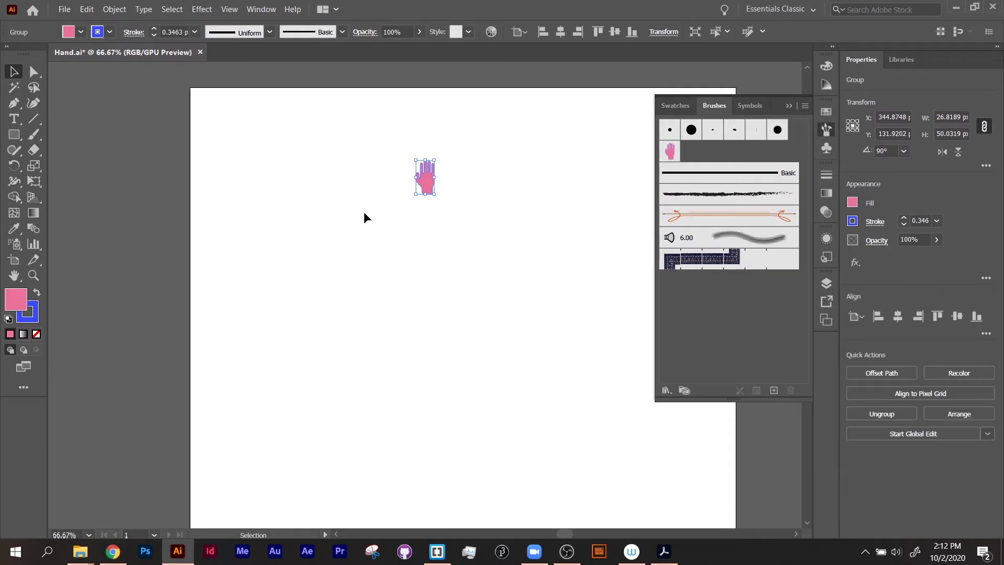
Move the hand artwork off the artboard and paint a long winding Paintbrush stroke across the artboard with the Hand brush
mouse_move(430, 192)
mouse_down()
mouse_move(131, 181)
mouse_move(138, 192)
mouse_up()
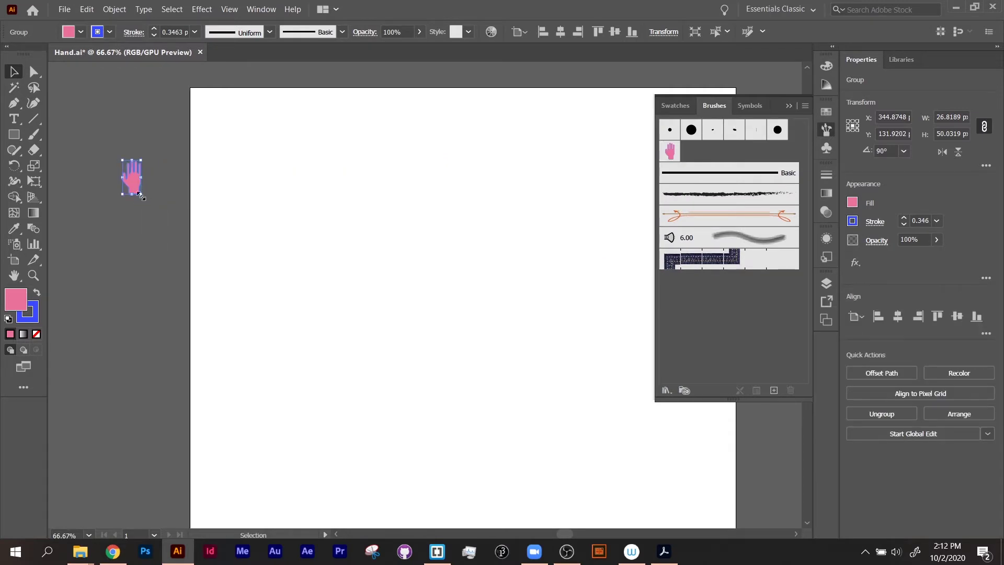
click(128, 234)
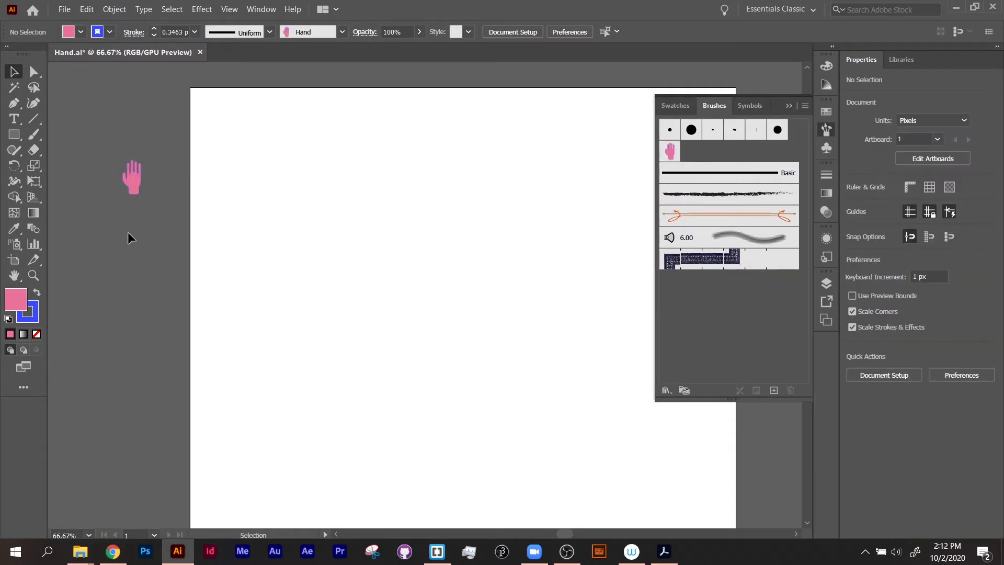
click(30, 138)
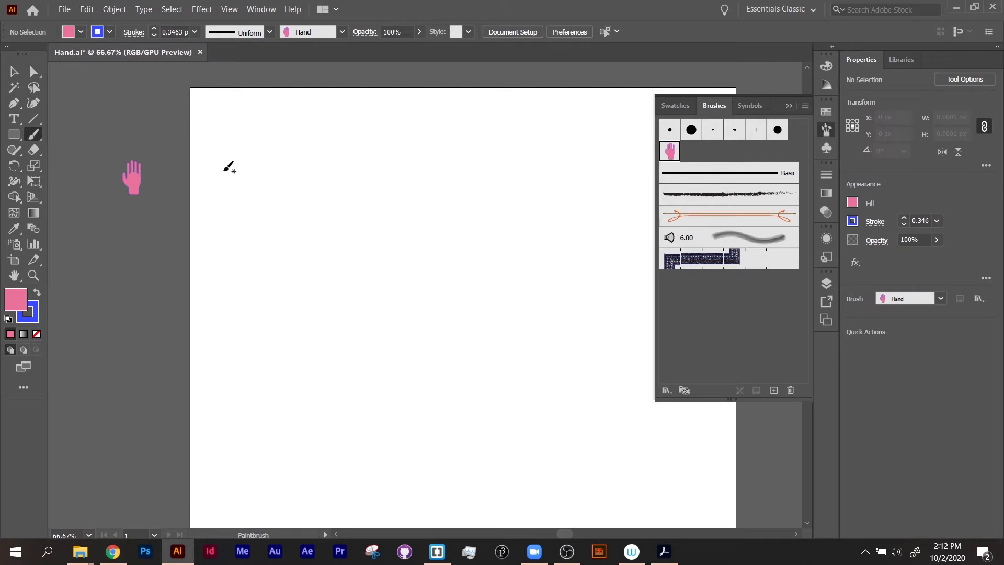
mouse_move(222, 170)
mouse_down()
mouse_move(379, 172)
mouse_move(430, 211)
mouse_move(499, 213)
mouse_move(507, 291)
mouse_move(549, 319)
mouse_move(524, 406)
mouse_move(543, 447)
mouse_move(491, 477)
mouse_move(459, 438)
mouse_move(371, 442)
mouse_up()
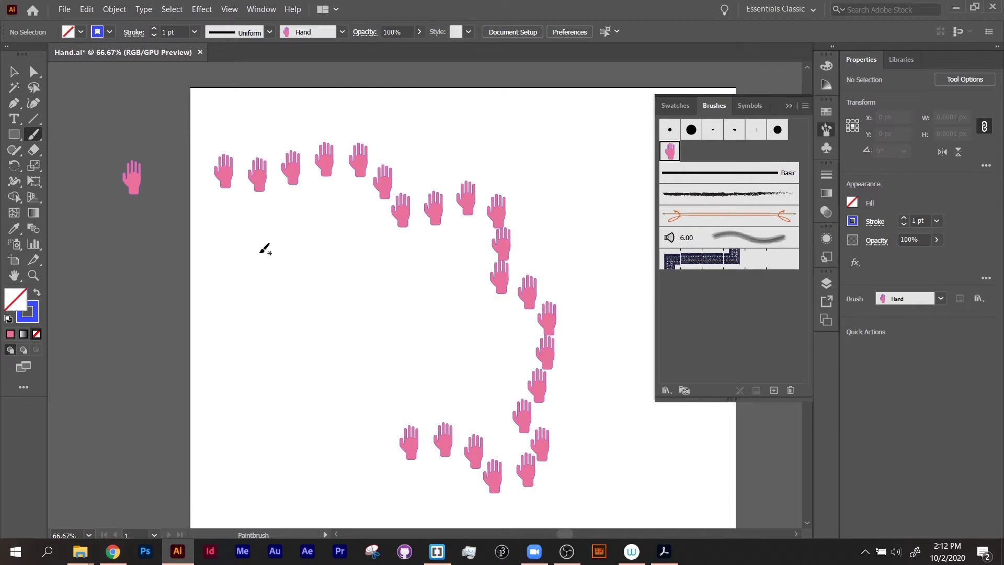
Paint a second Hand brush stroke inside the curve of the first one and delete it
mouse_move(255, 258)
mouse_down()
mouse_move(300, 288)
mouse_move(436, 300)
mouse_move(469, 340)
mouse_move(436, 374)
mouse_move(361, 356)
mouse_move(251, 429)
mouse_up()
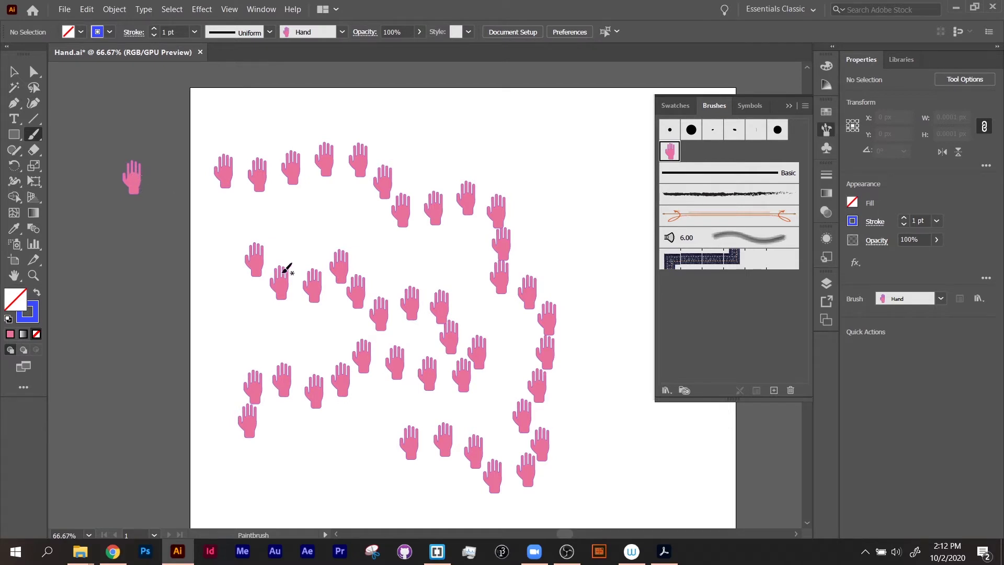
click(15, 71)
click(314, 283)
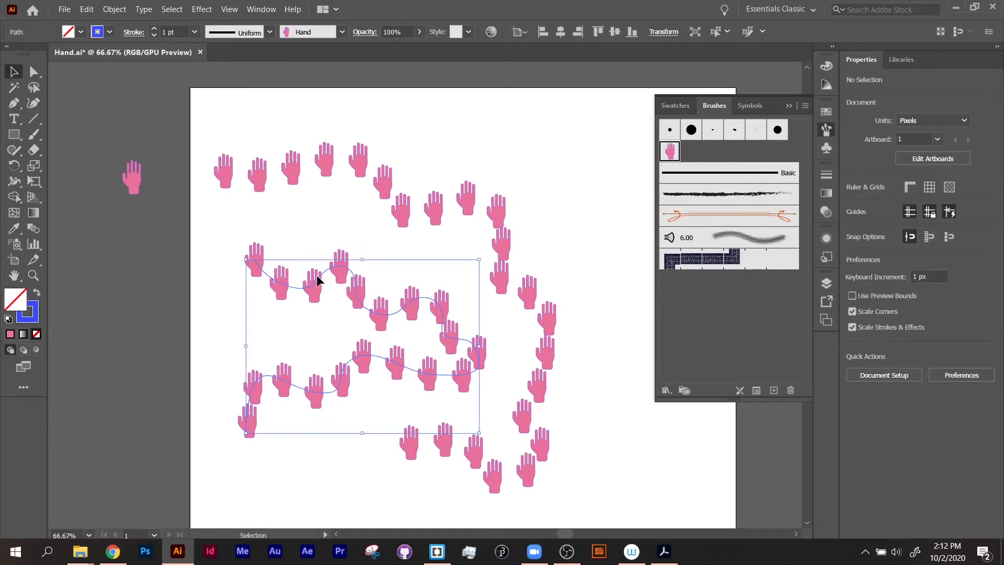
key(Delete)
With the winding stroke selected, edit the Hand brush and set its Size to Random with a minimum of 10%
click(397, 205)
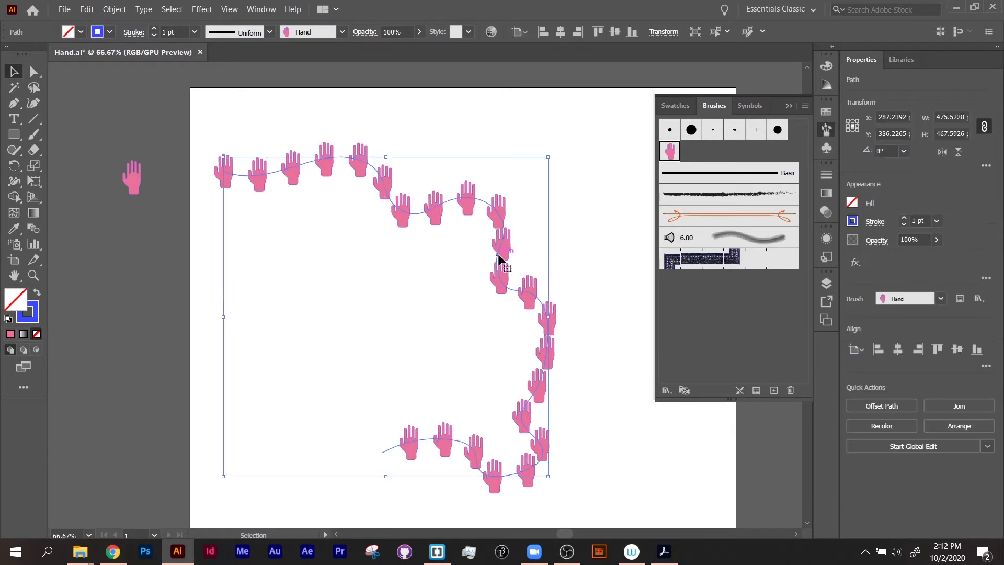
double_click(670, 151)
drag(566, 78, 826, 203)
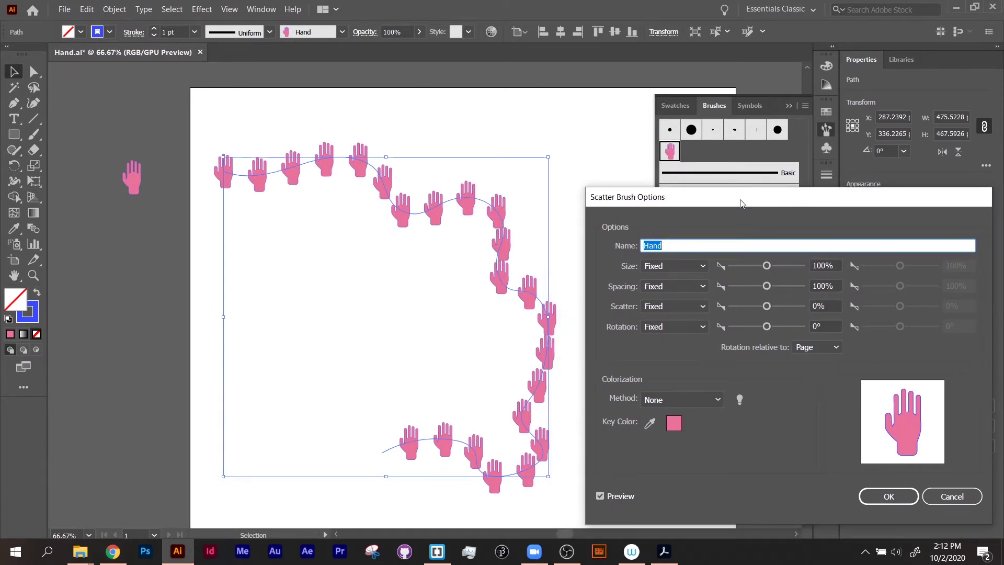
drag(740, 202, 721, 134)
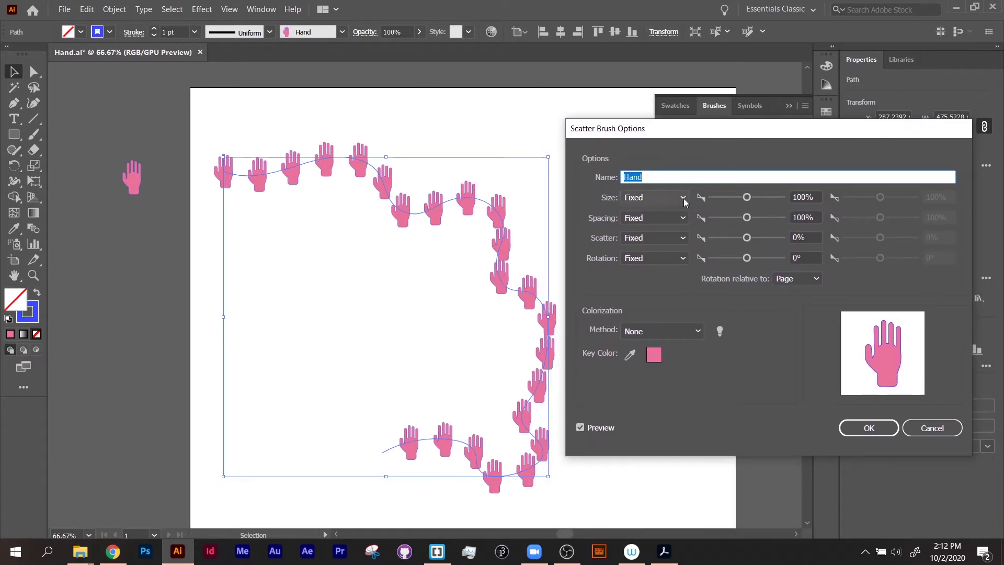
click(682, 198)
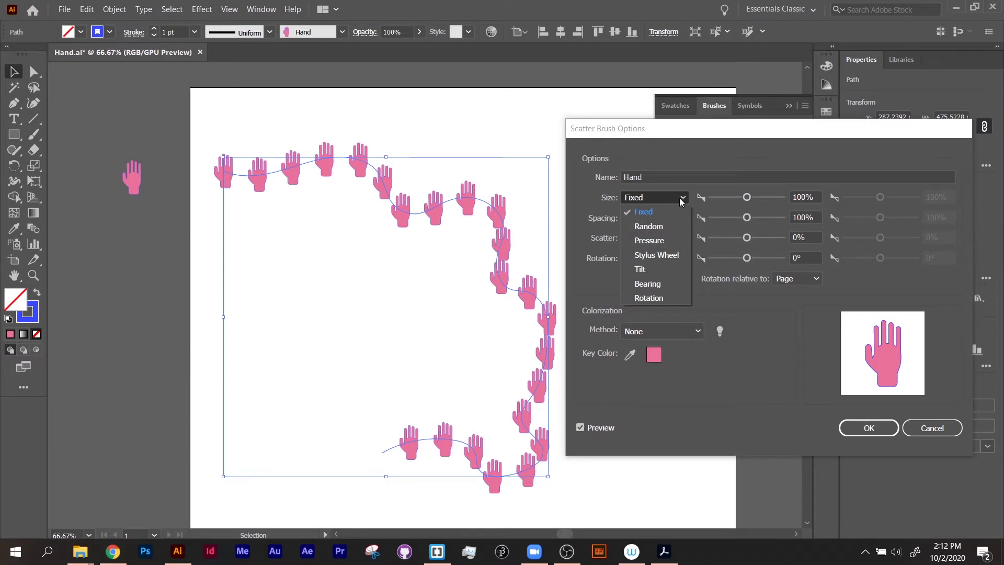
click(673, 225)
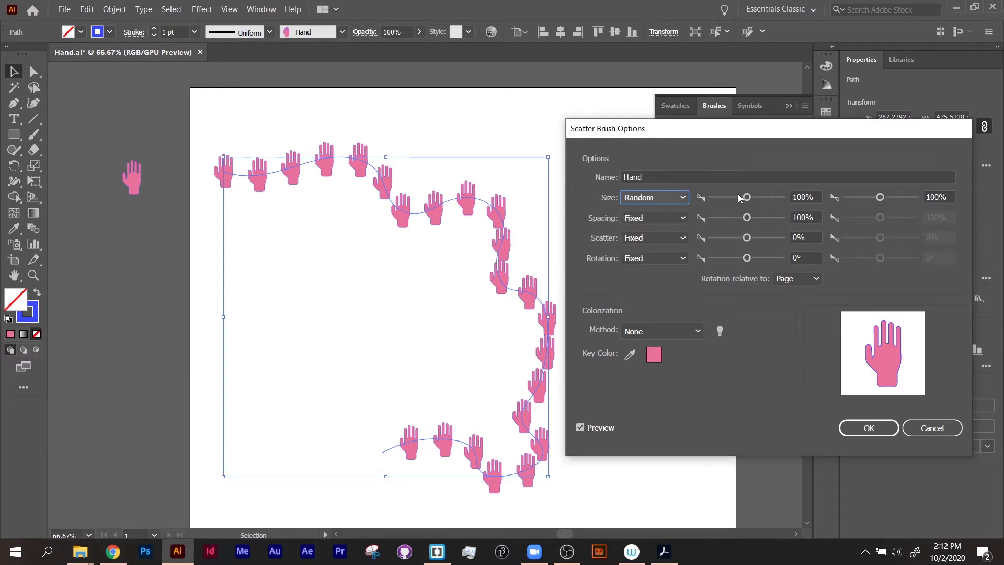
drag(746, 199, 691, 199)
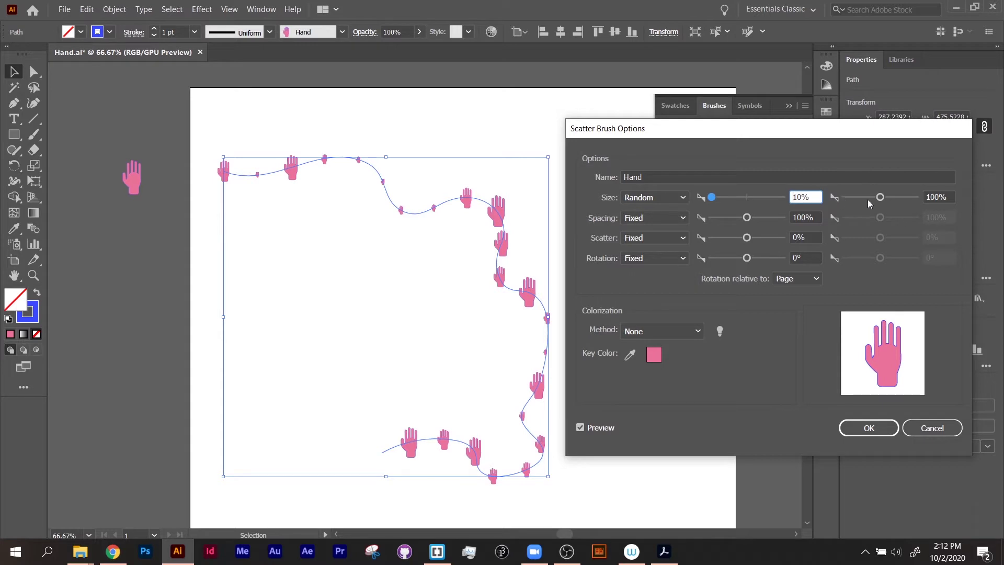
Try a maximum size of 367% for the Hand brush and set it back to 100%
drag(880, 198, 892, 207)
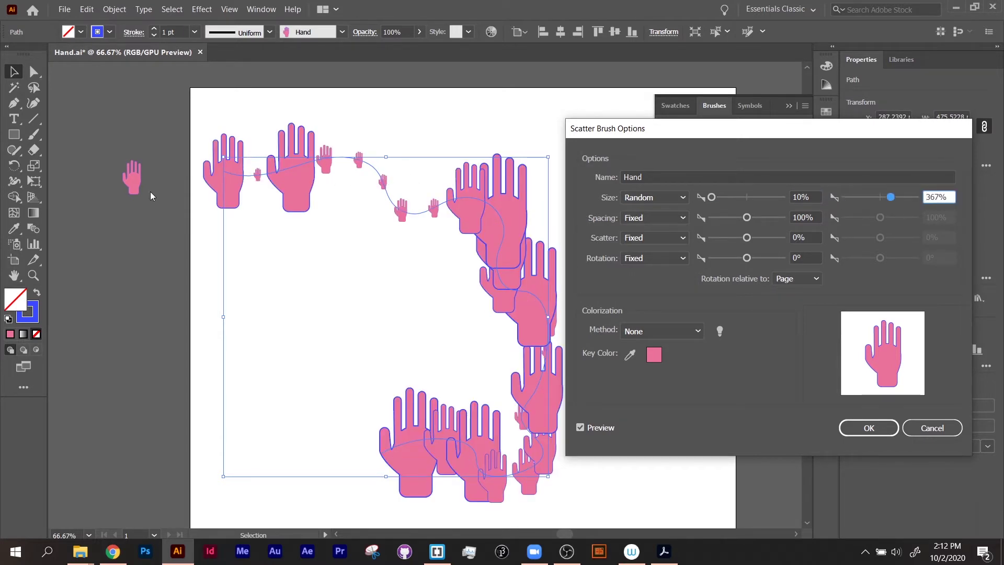
click(898, 195)
text(100)
click(805, 196)
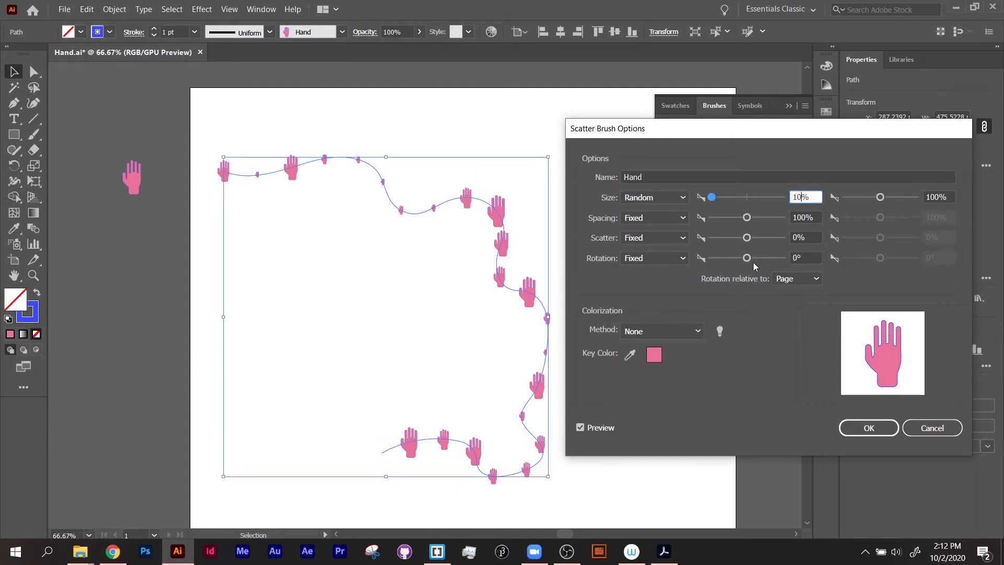
Accept the Hand brush's size options, apply them to the existing strokes and deselect the path
click(877, 430)
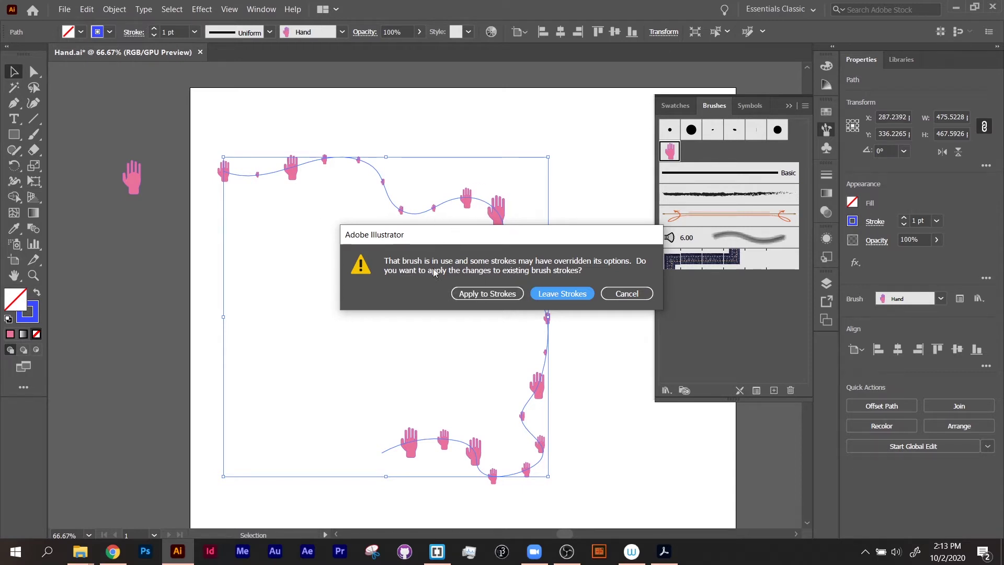
click(479, 294)
click(622, 395)
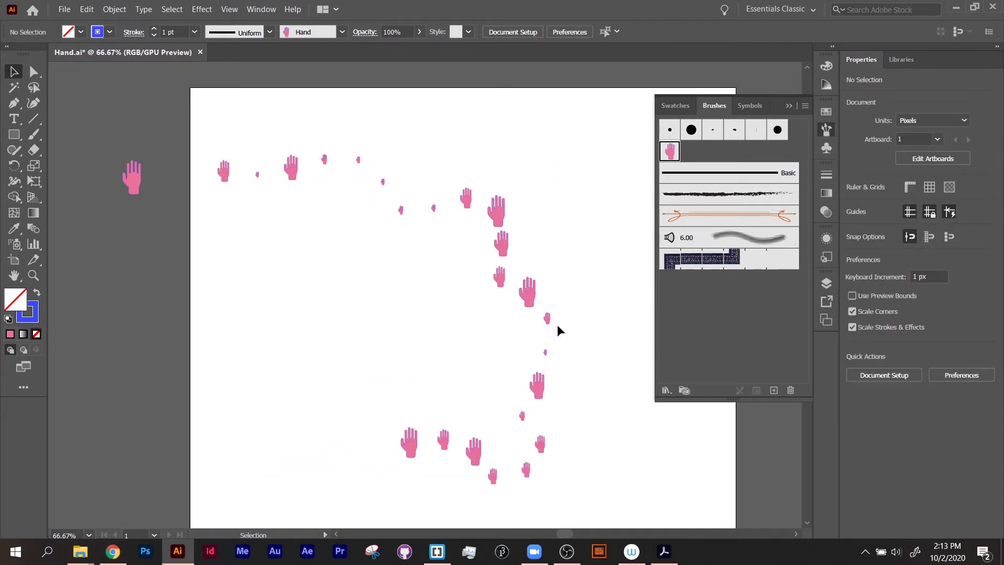
Edit the Hand brush again and set its Spacing to Random with an 83% minimum and a 180% maximum
double_click(670, 152)
click(659, 217)
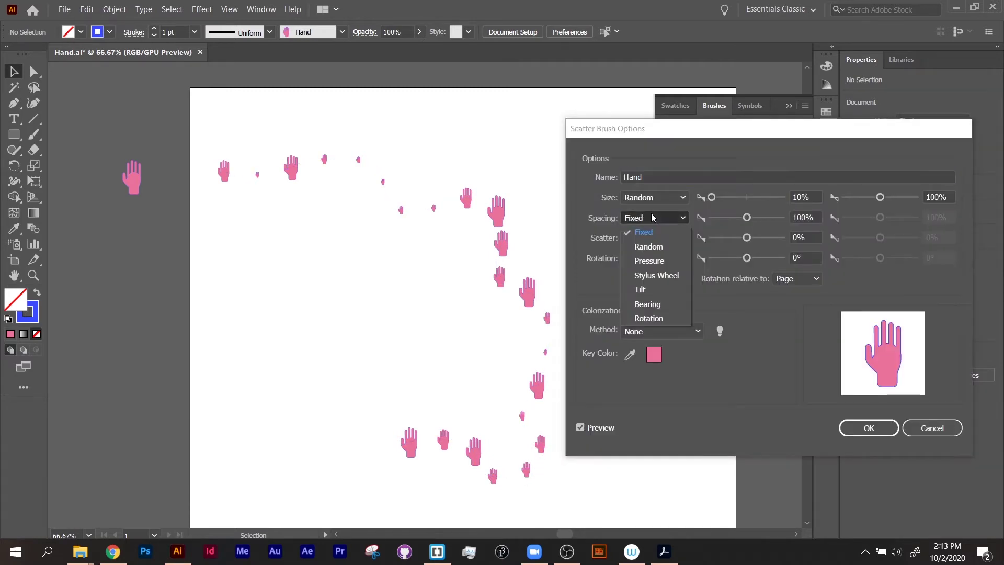
click(650, 246)
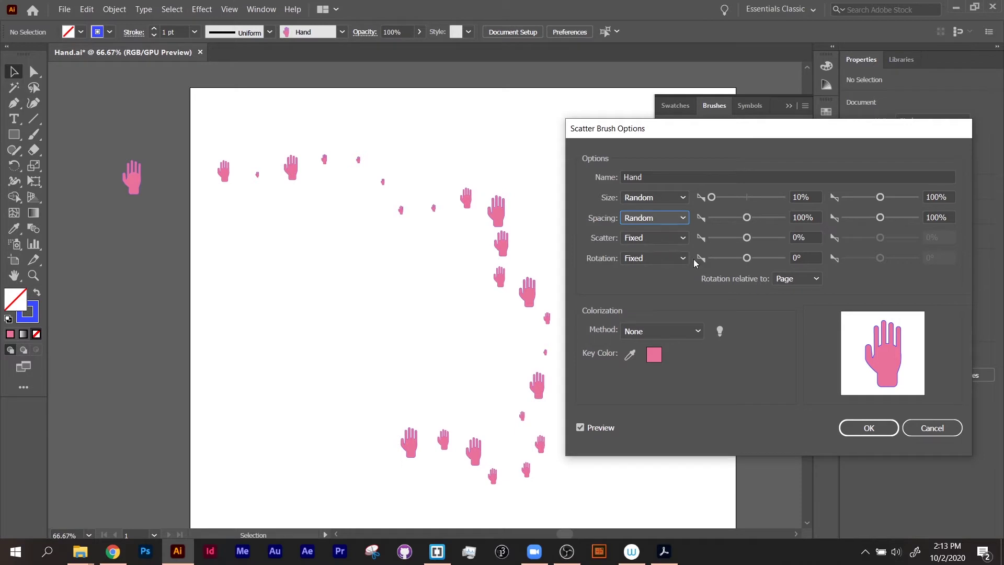
drag(746, 219, 728, 219)
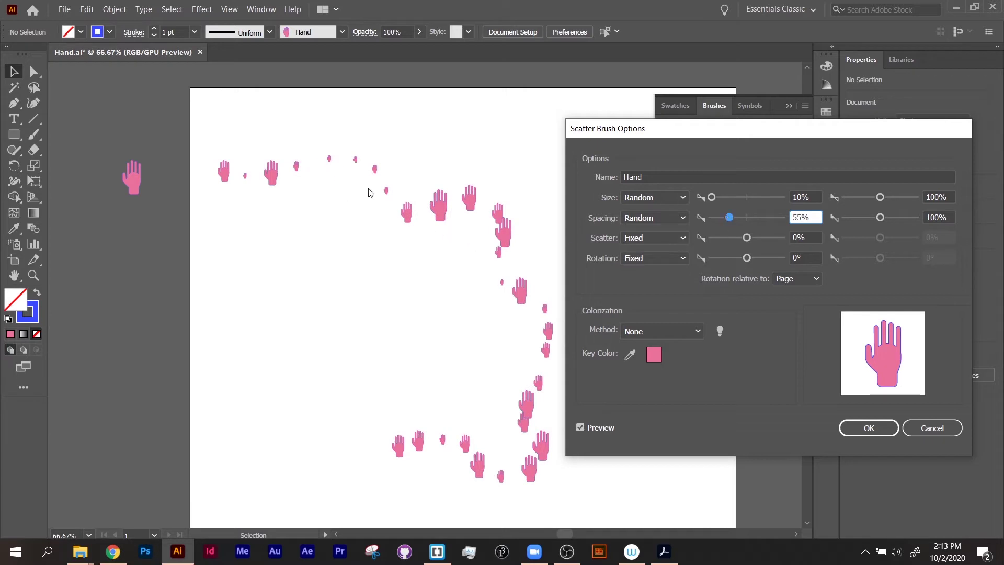
mouse_move(880, 217)
mouse_down()
mouse_move(906, 225)
mouse_move(885, 221)
mouse_up()
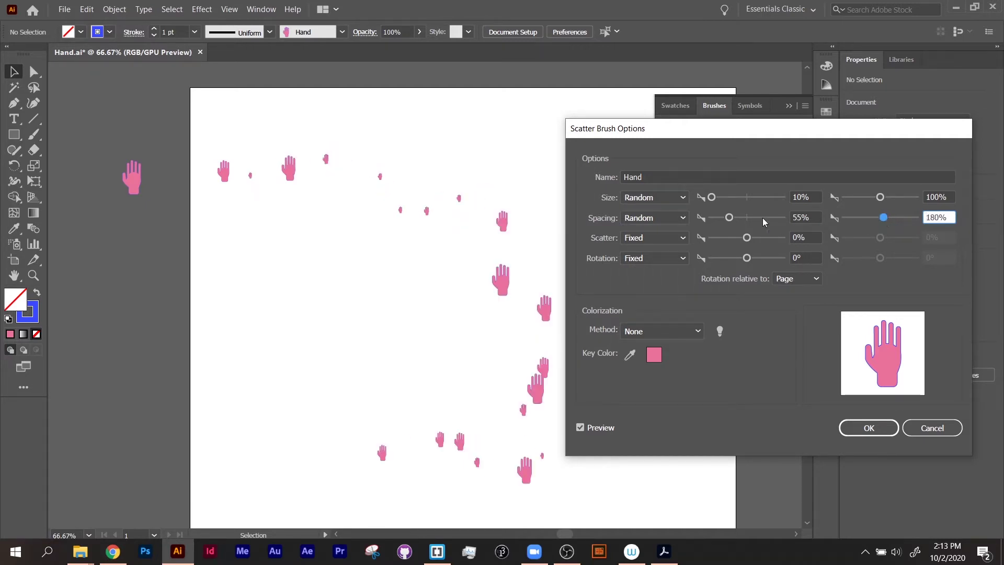
drag(729, 218, 741, 220)
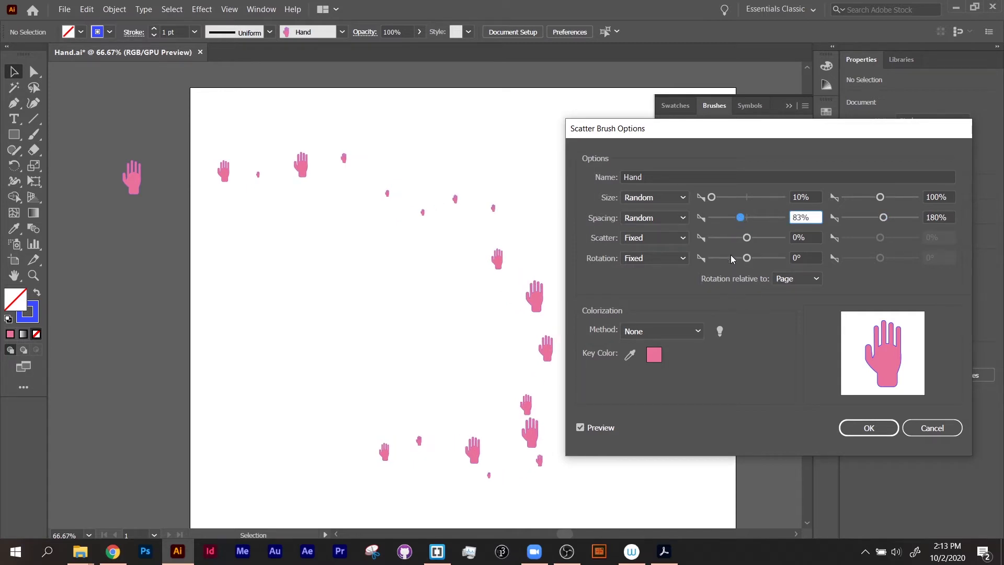
Try the Random setting for the Hand brush's Scatter and return it to Fixed
click(663, 244)
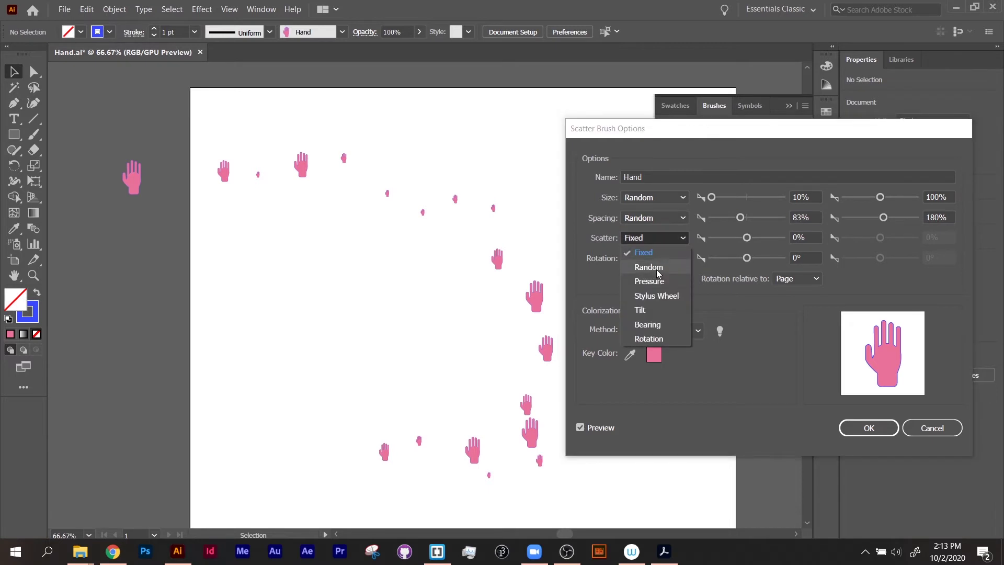
click(657, 273)
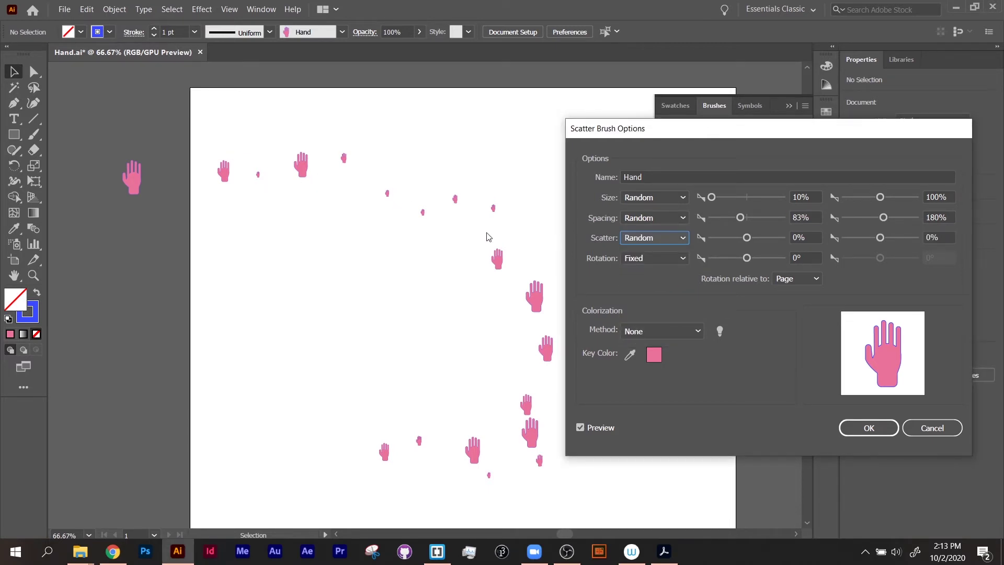
click(652, 238)
click(645, 252)
Accept the Hand brush's current options and select the painted stroke of hands
click(868, 427)
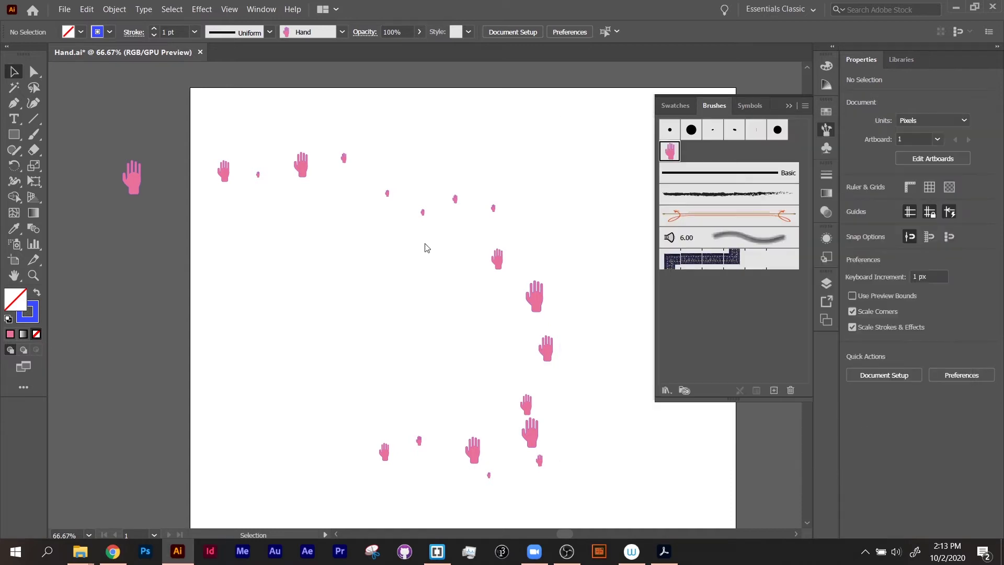
click(488, 294)
click(535, 294)
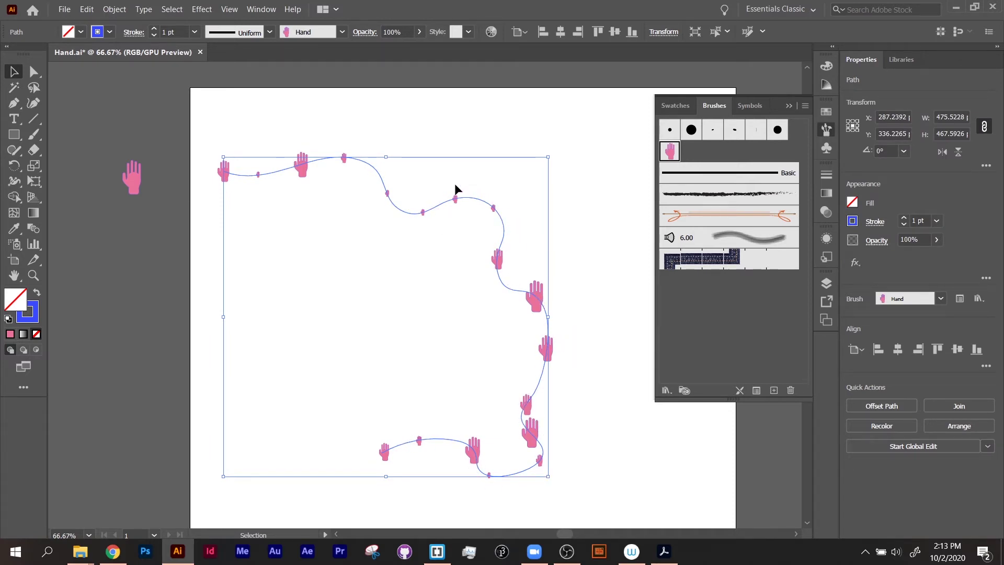
Edit the Hand brush again and set its Scatter to Random with a -314% minimum and a 367% maximum
double_click(670, 151)
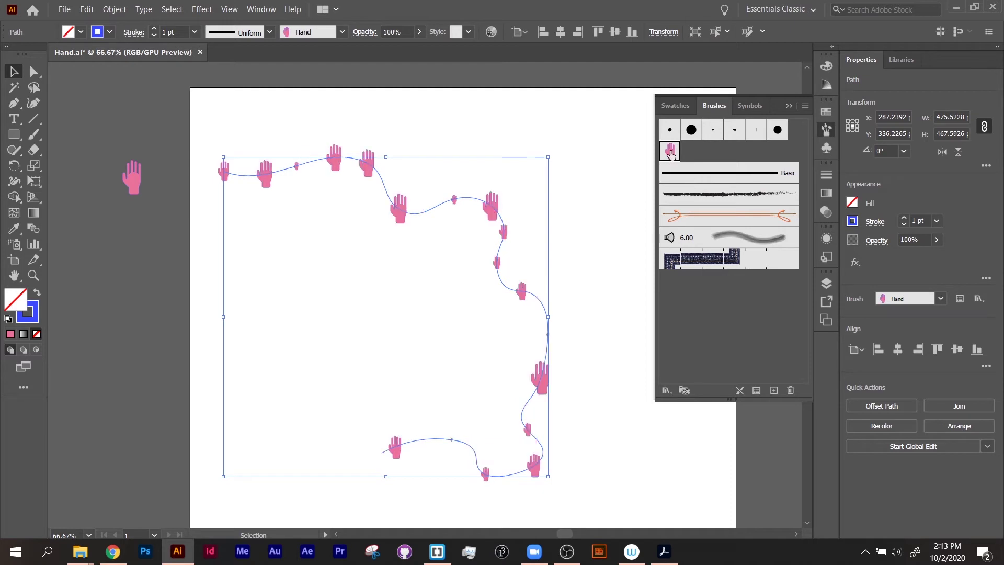
click(660, 240)
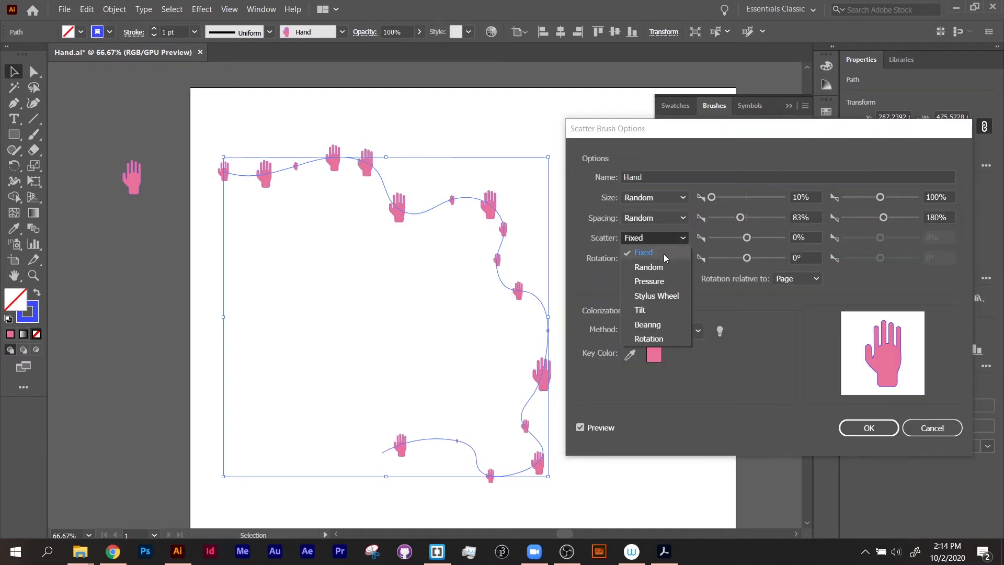
click(663, 265)
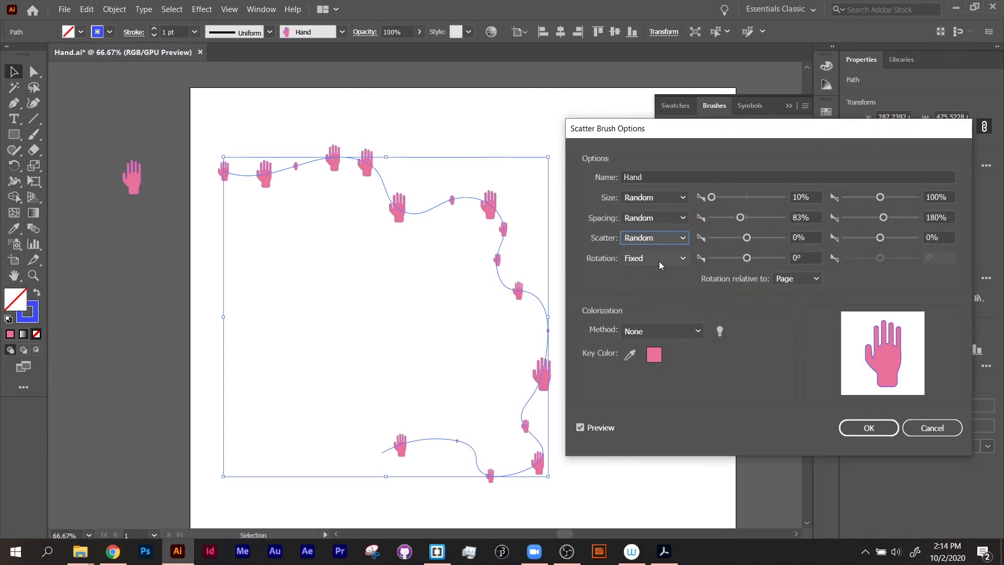
click(745, 238)
drag(745, 238, 736, 240)
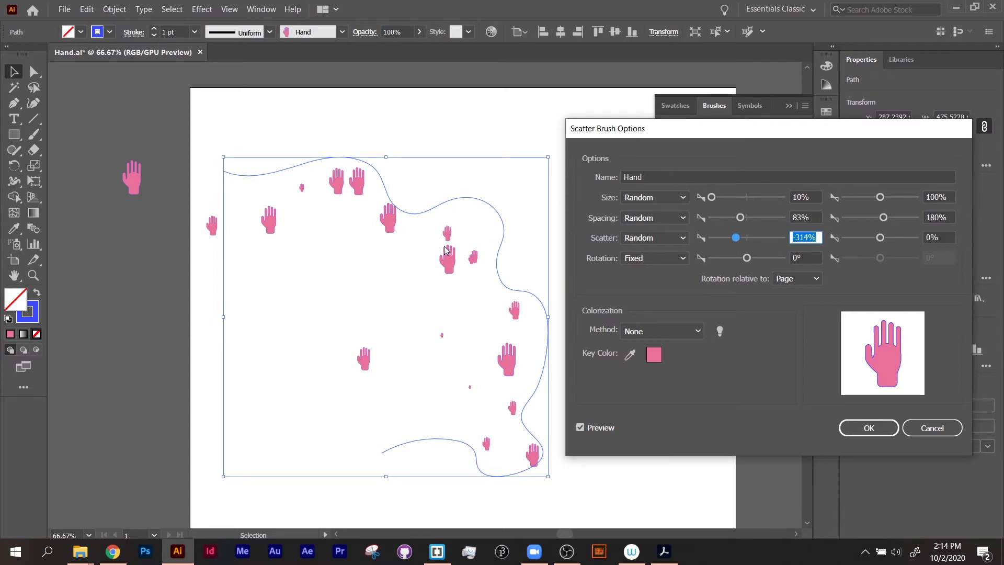
drag(879, 237, 893, 239)
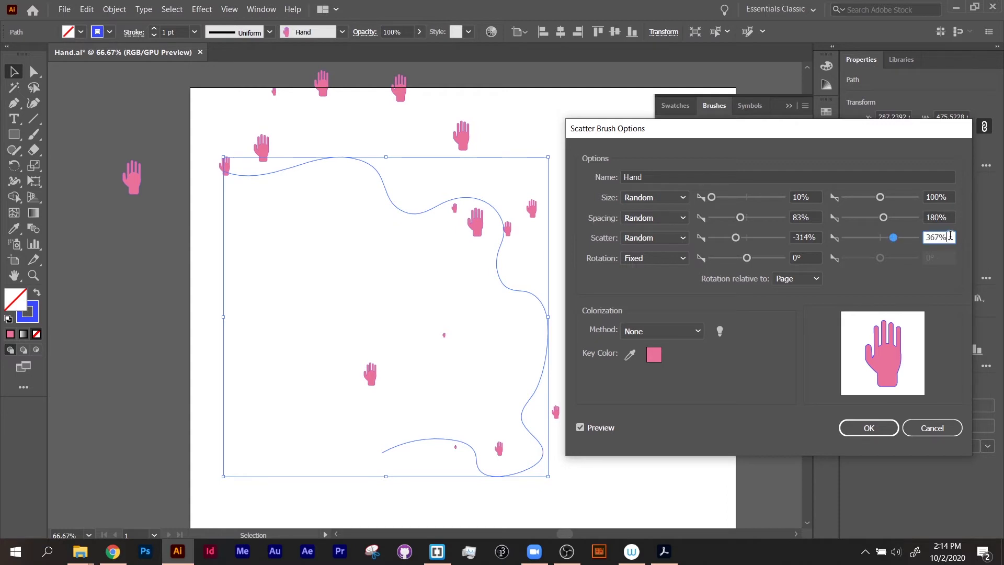
Even out the Hand brush's Scatter range to a -200% minimum and a 200% maximum
text(00)
drag(816, 231, 786, 230)
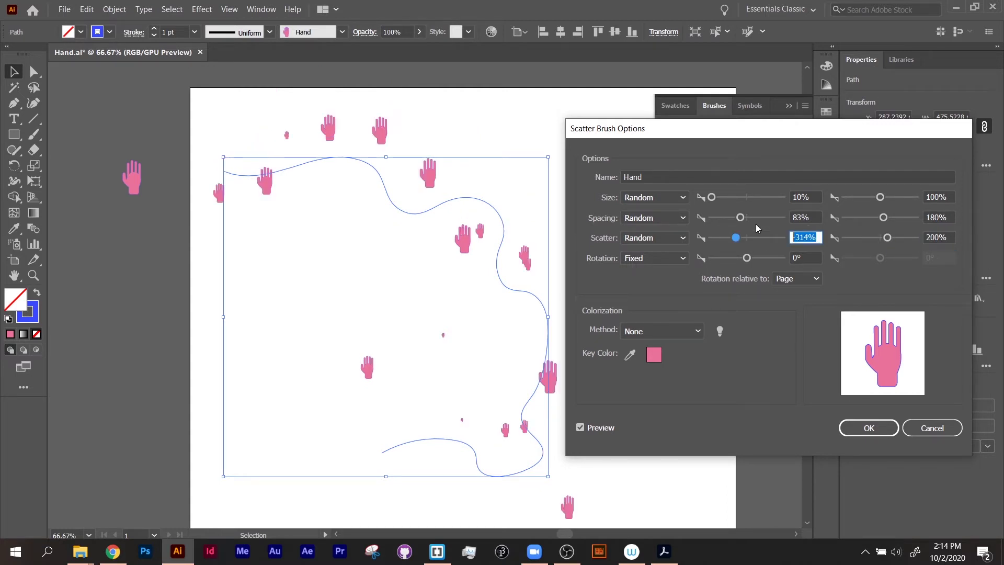
text(-200)
click(811, 256)
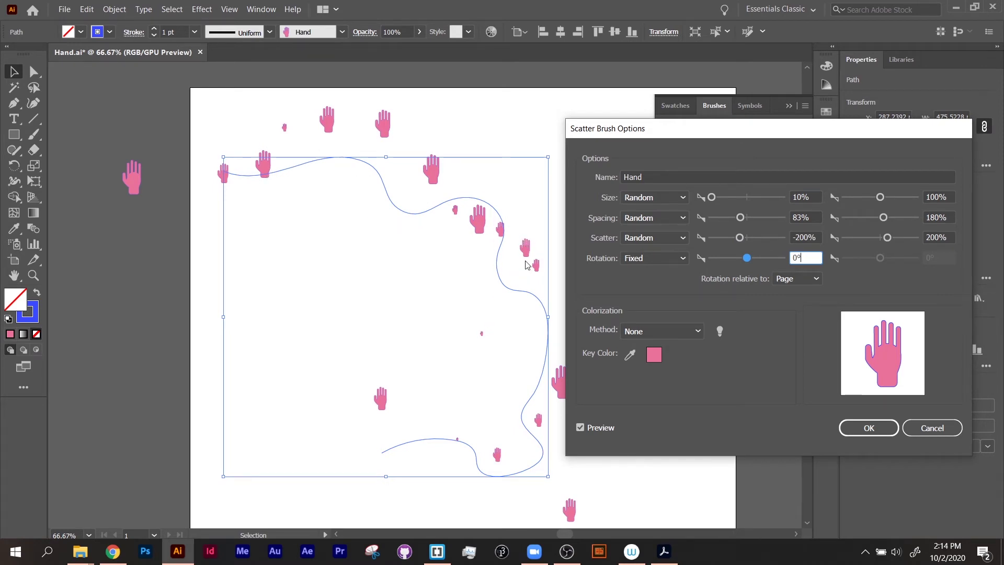
Set the Hand brush's Rotation to Random with a -72° minimum and a 98° maximum
click(634, 258)
click(647, 288)
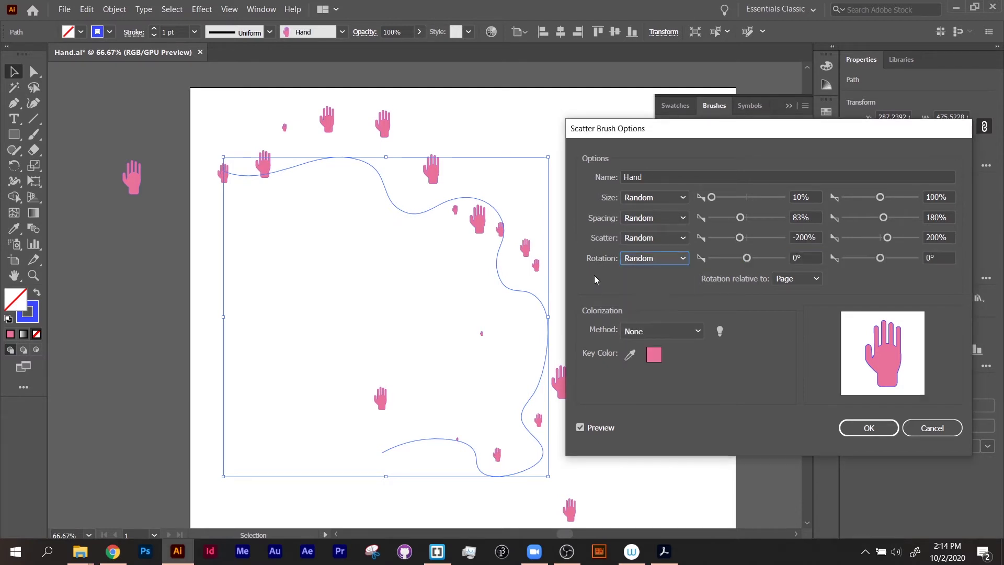
drag(747, 258, 733, 263)
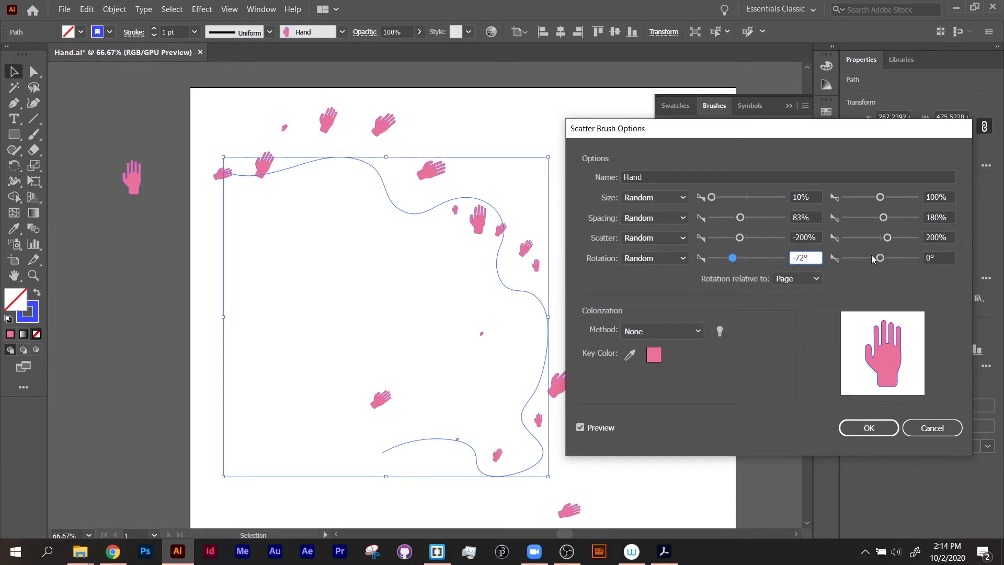
drag(880, 257, 898, 259)
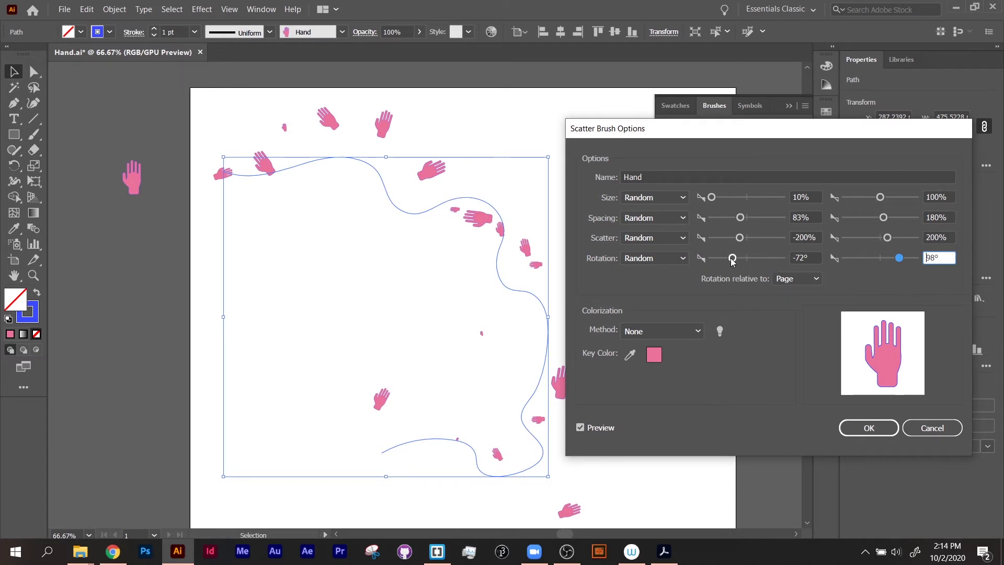
Try a Rotation range of -90° to 90° for the Hand brush
drag(732, 258, 727, 262)
text(-90)
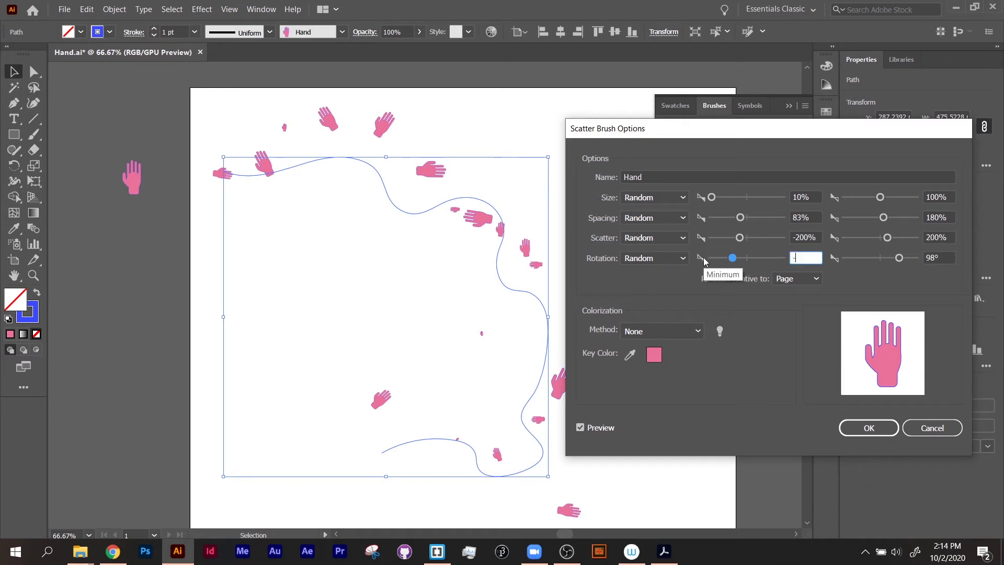
click(936, 254)
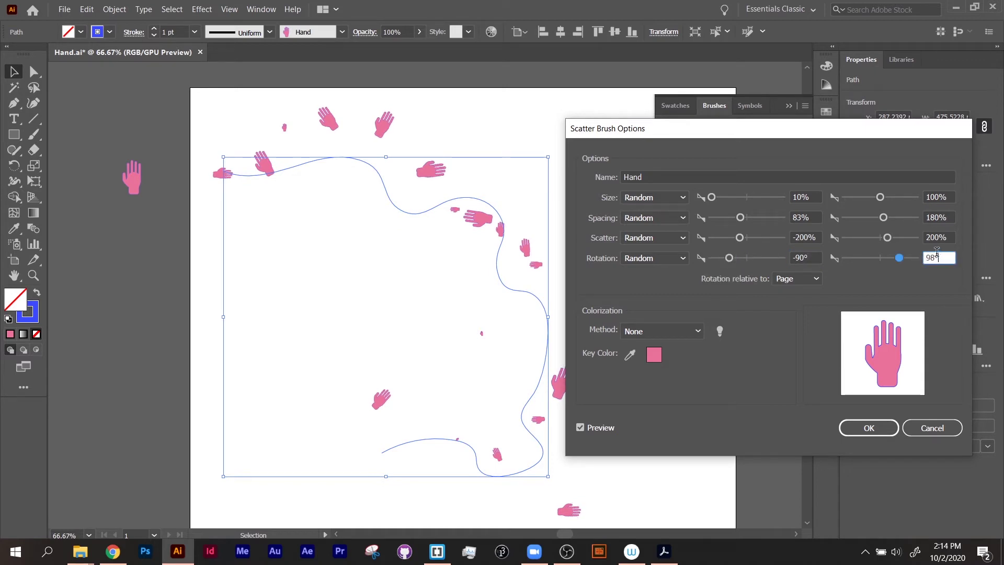
text(90)
click(947, 238)
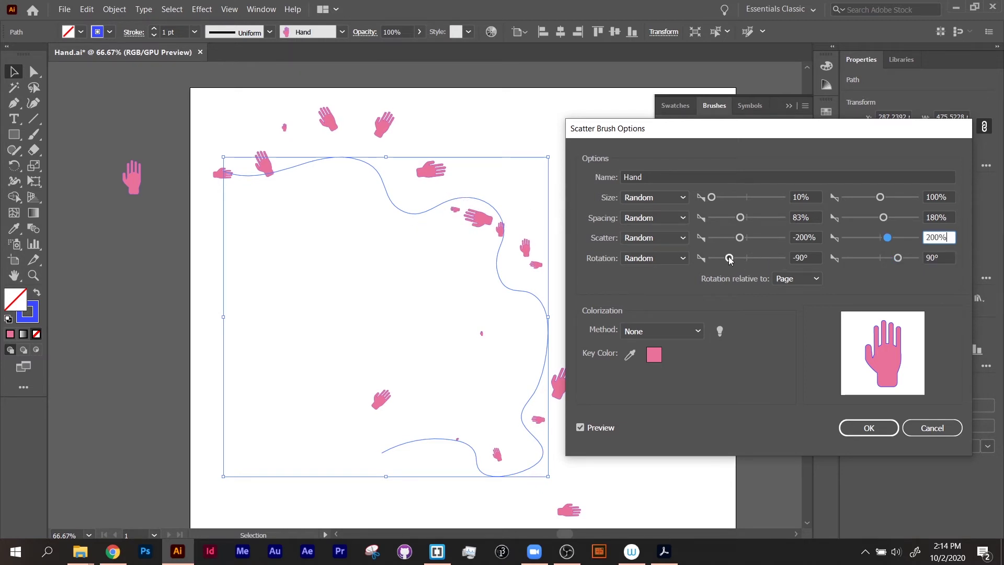
Widen the Hand brush's Rotation range to -180° to 180°, then accept and apply the options to the existing strokes
drag(730, 260, 691, 260)
drag(897, 257, 917, 259)
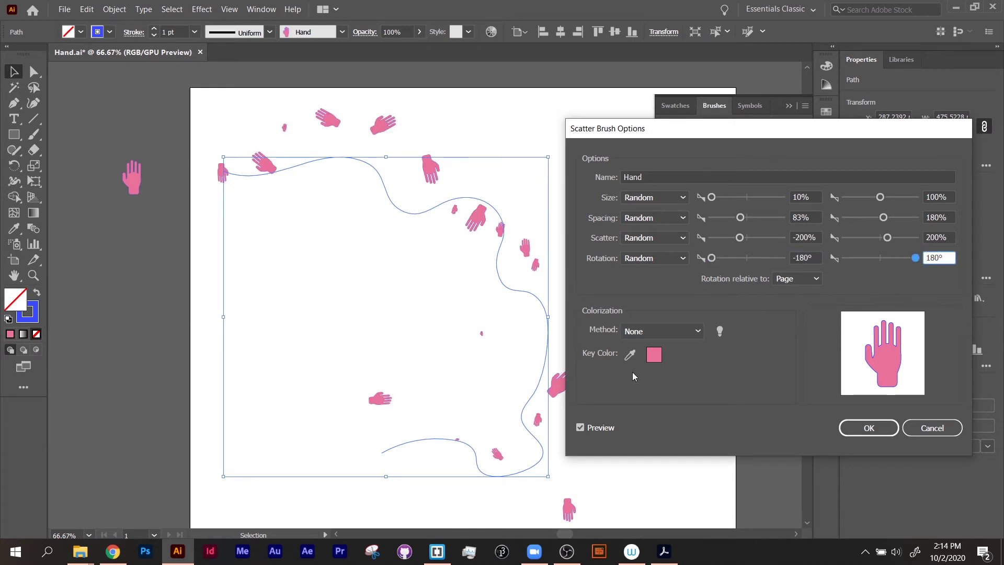
click(863, 426)
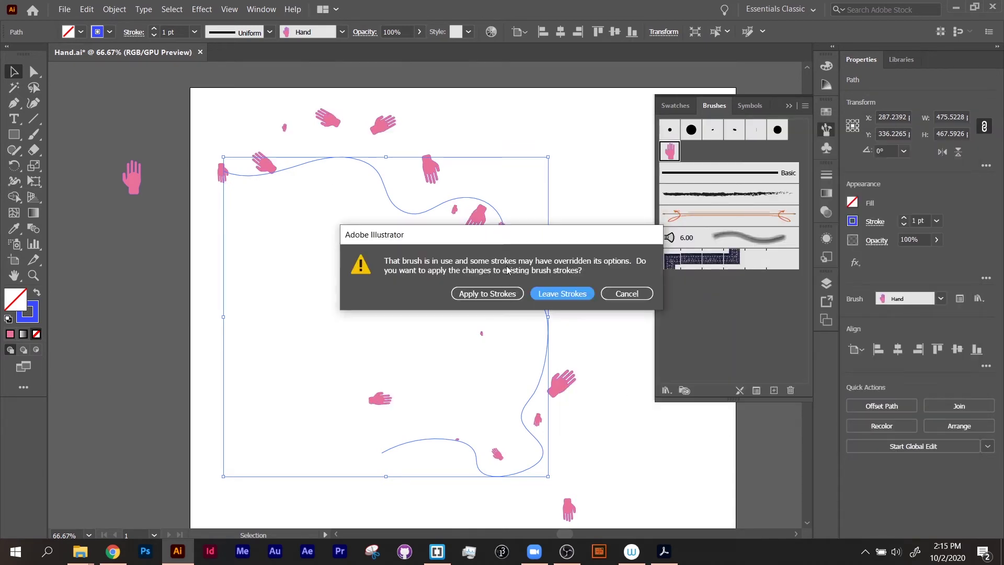
click(484, 291)
click(612, 268)
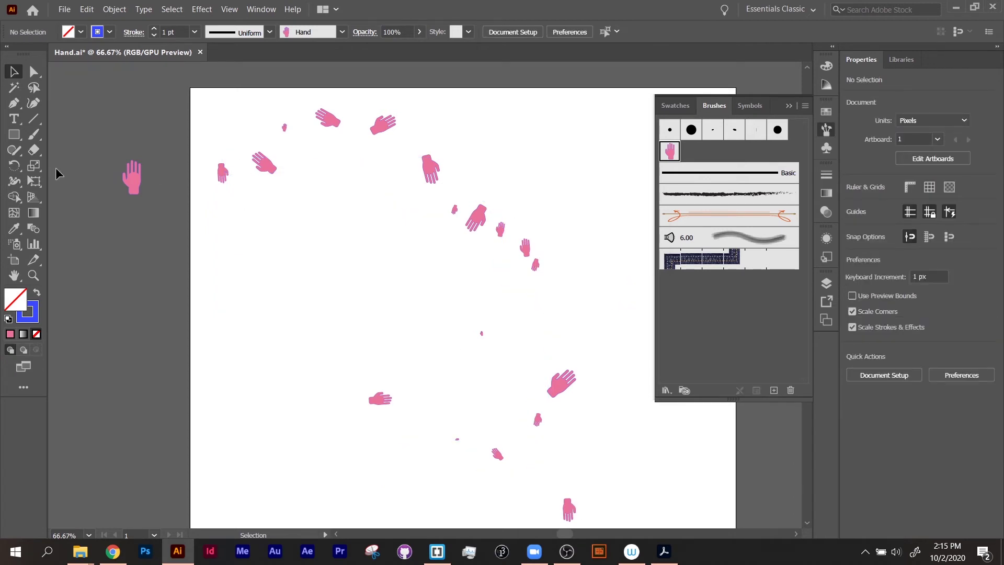
Paint several strokes with the Hand brush to fill the whole artboard with scattered hands
click(34, 135)
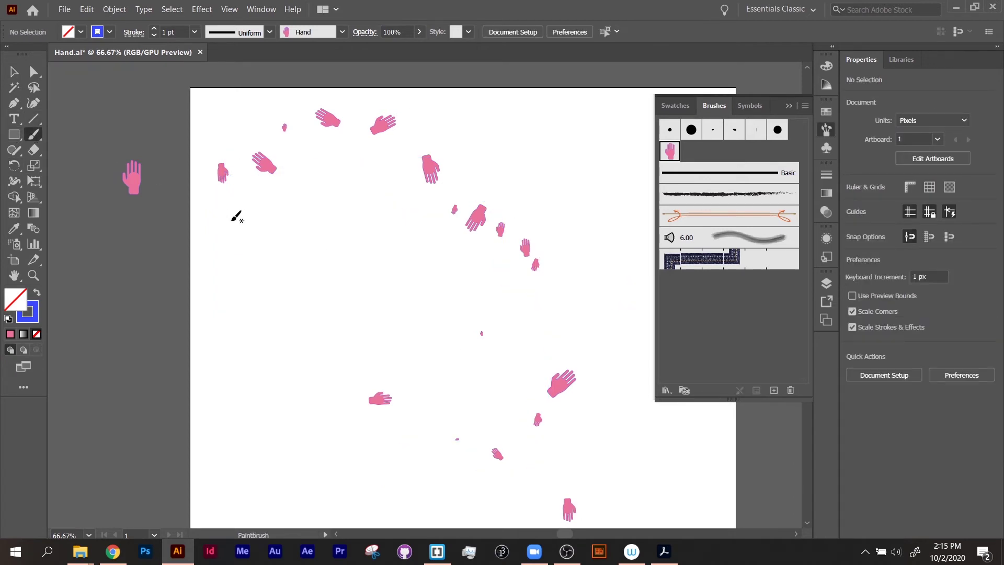
mouse_move(239, 247)
mouse_down()
mouse_move(351, 201)
mouse_move(453, 337)
mouse_move(572, 190)
mouse_move(579, 214)
mouse_up()
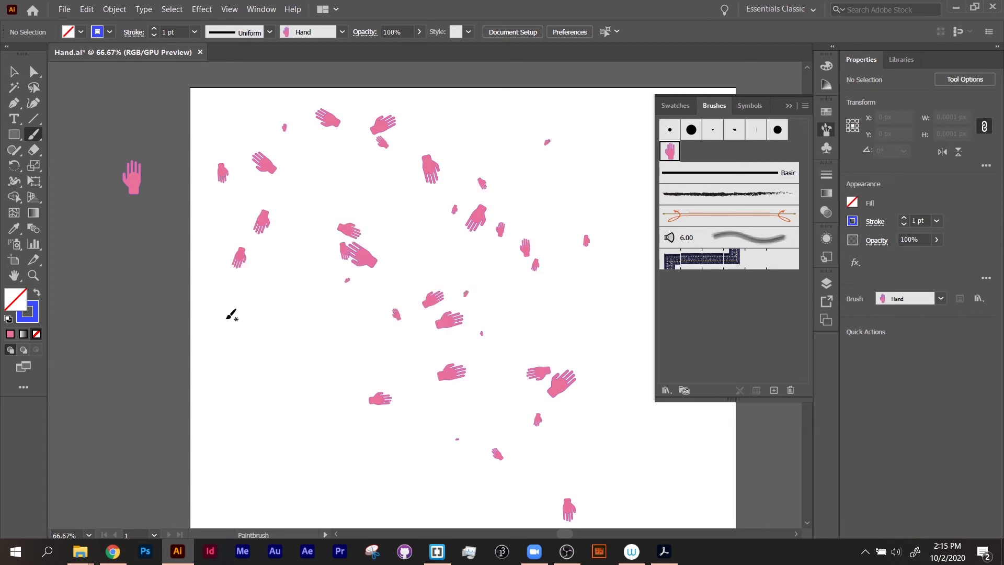
mouse_move(234, 328)
mouse_down()
mouse_move(346, 445)
mouse_move(427, 448)
mouse_up()
drag(571, 313, 555, 354)
scroll(555, 354, down, 3)
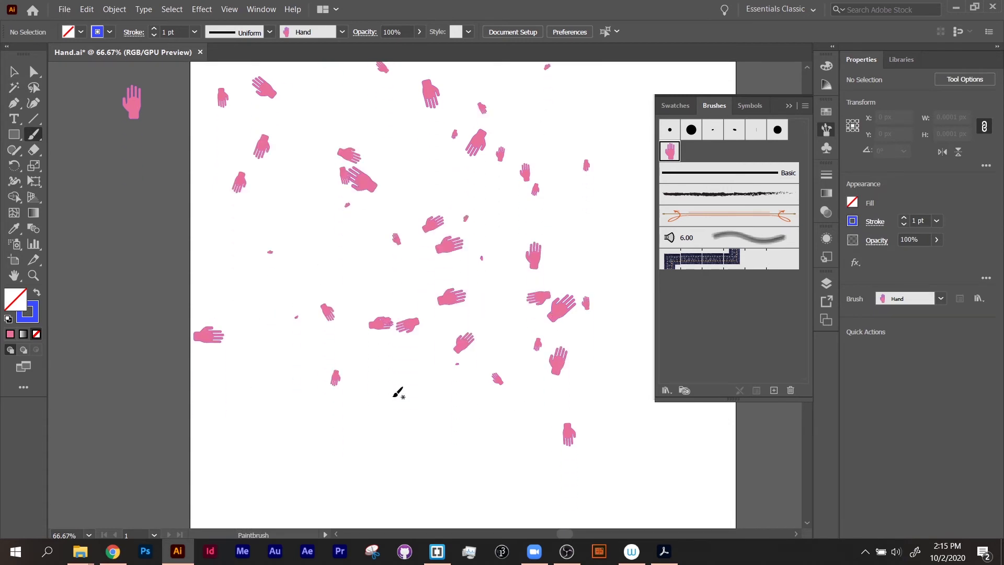
mouse_move(399, 392)
mouse_down()
mouse_move(564, 379)
mouse_move(563, 239)
mouse_up()
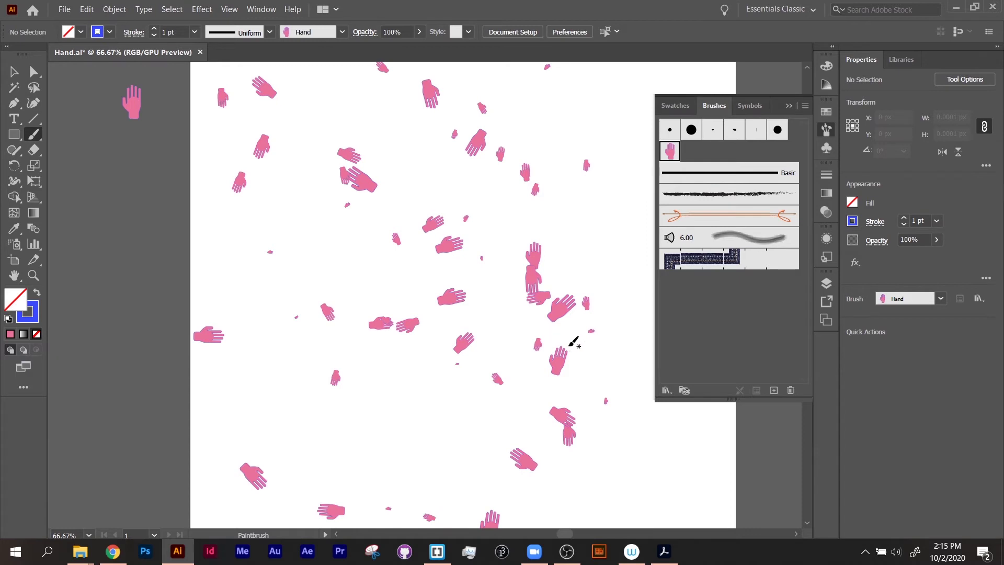
key(ctrl+minus)
key(ctrl+minus)
mouse_move(576, 205)
mouse_down()
mouse_move(509, 351)
mouse_move(397, 350)
mouse_move(468, 219)
mouse_move(386, 377)
mouse_move(551, 348)
mouse_move(449, 423)
mouse_up()
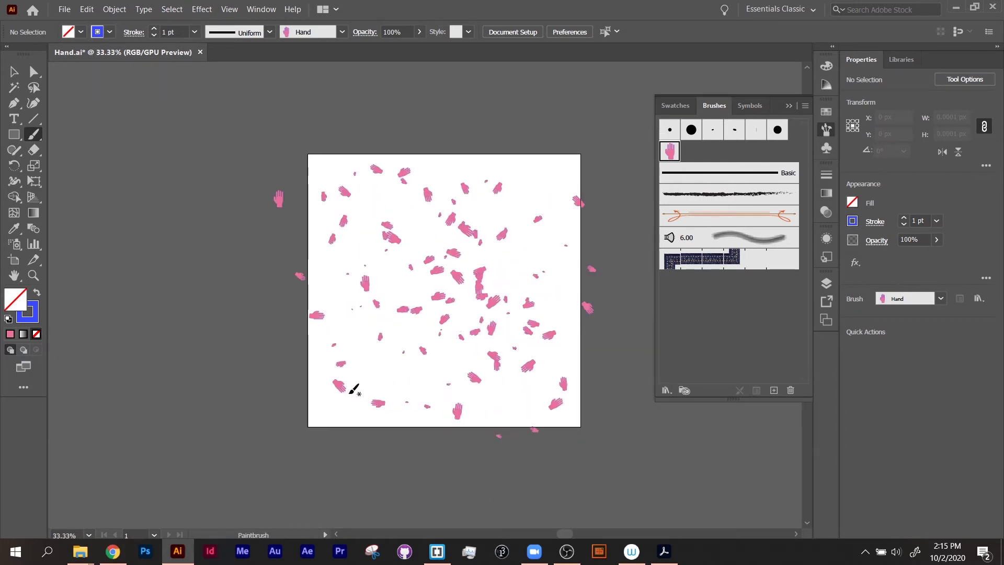
key(ctrl+plus)
key(ctrl+plus)
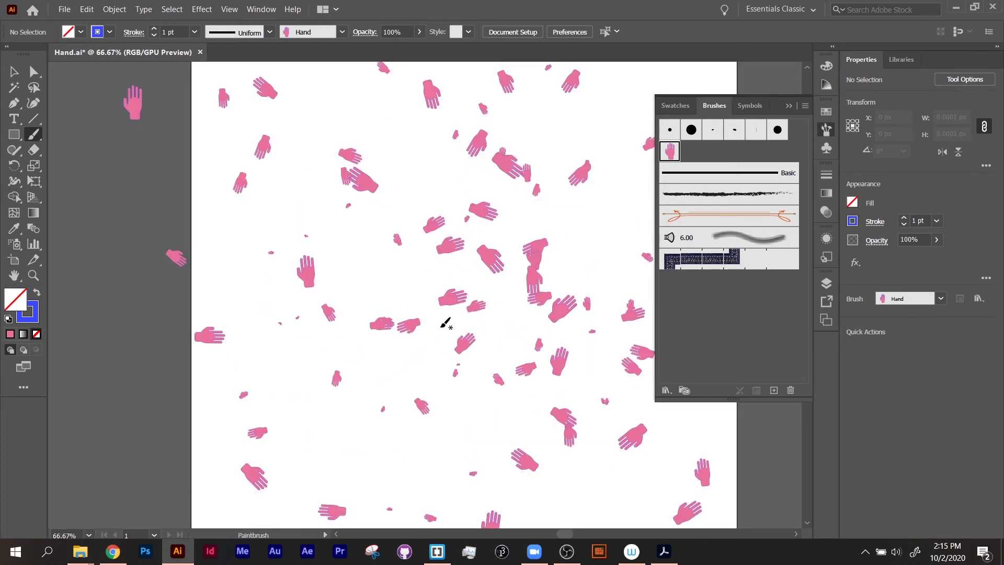
Select individual painted hand strokes to reveal their paths and remove the most recently painted ones
click(14, 71)
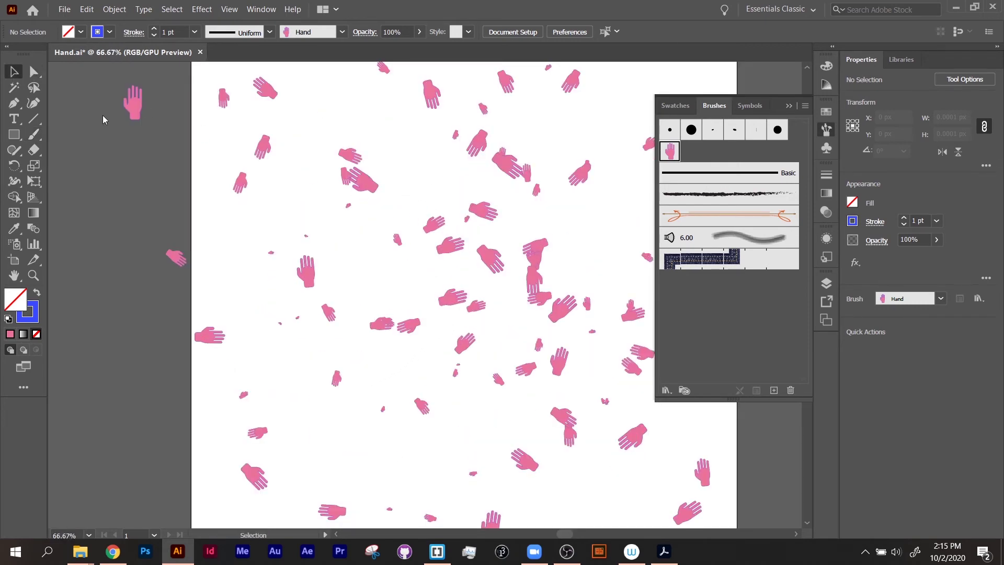
click(308, 279)
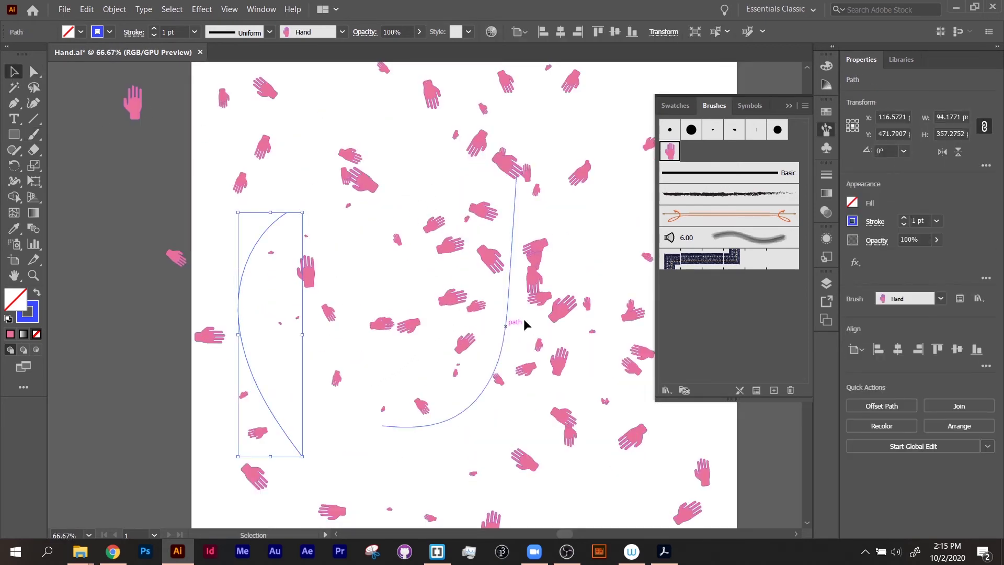
click(535, 301)
click(536, 300)
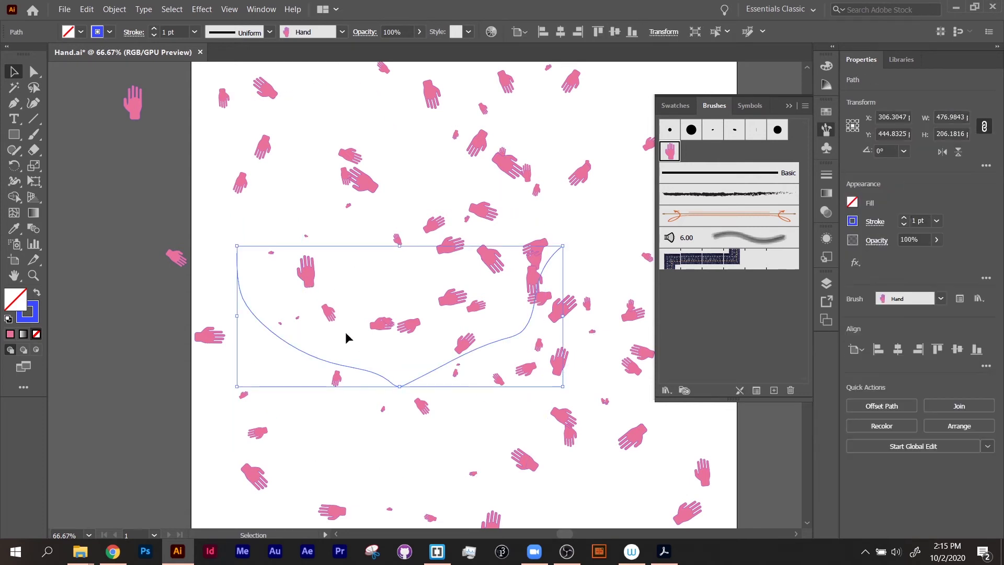
key(Delete)
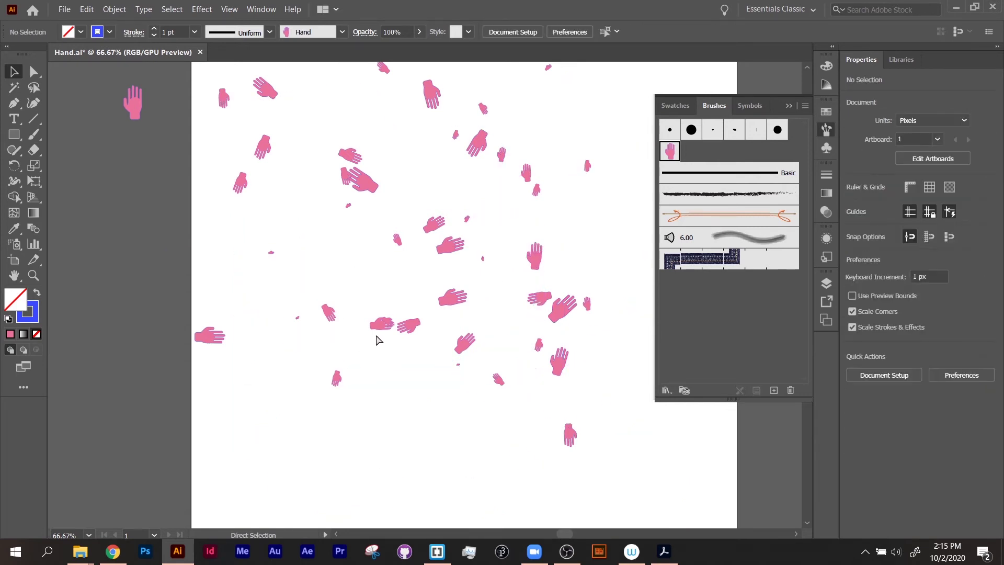
Undo back to the single stroke of upright hands, expand its appearance into separate shapes and deselect it
key(ctrl+z)
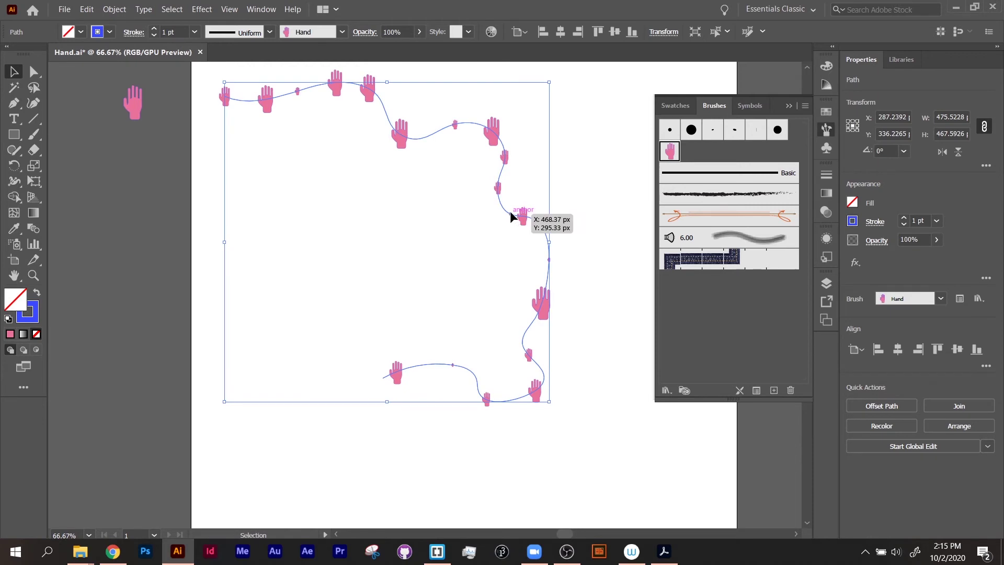
click(114, 9)
click(137, 156)
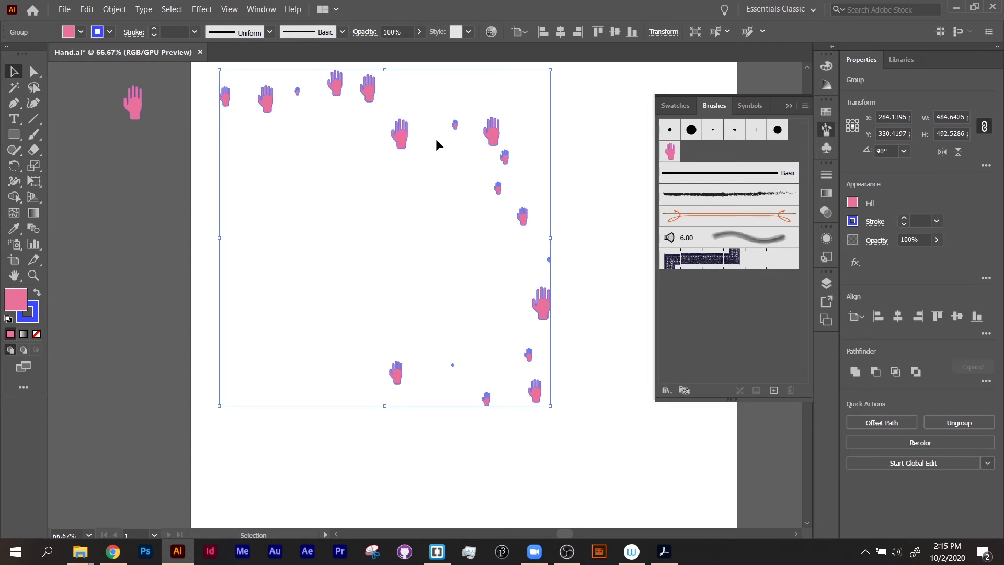
click(568, 185)
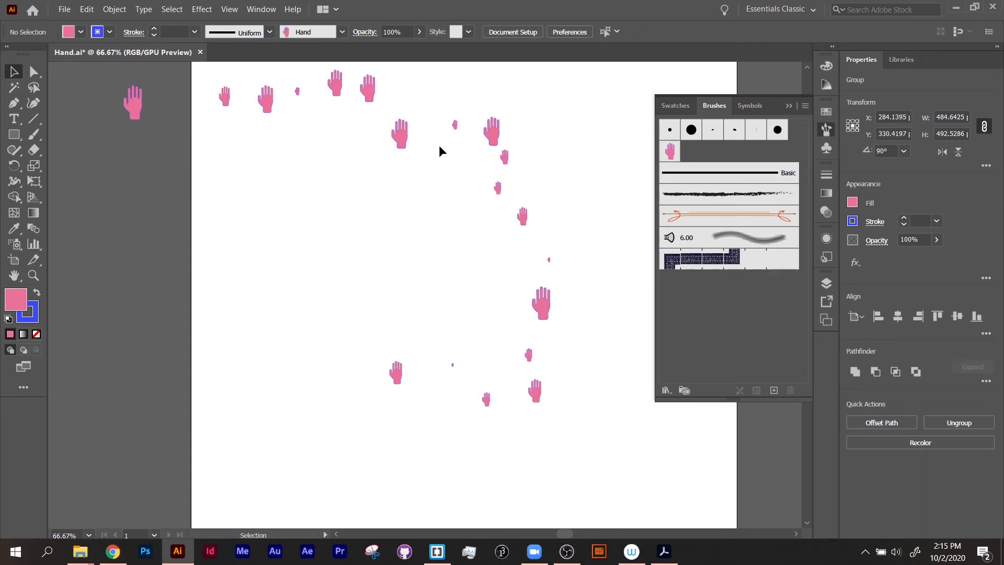
Isolate one expanded hand, enlarge it to about 126 by 236 px, rotate it 180°, shift it slightly left and exit isolation
double_click(402, 140)
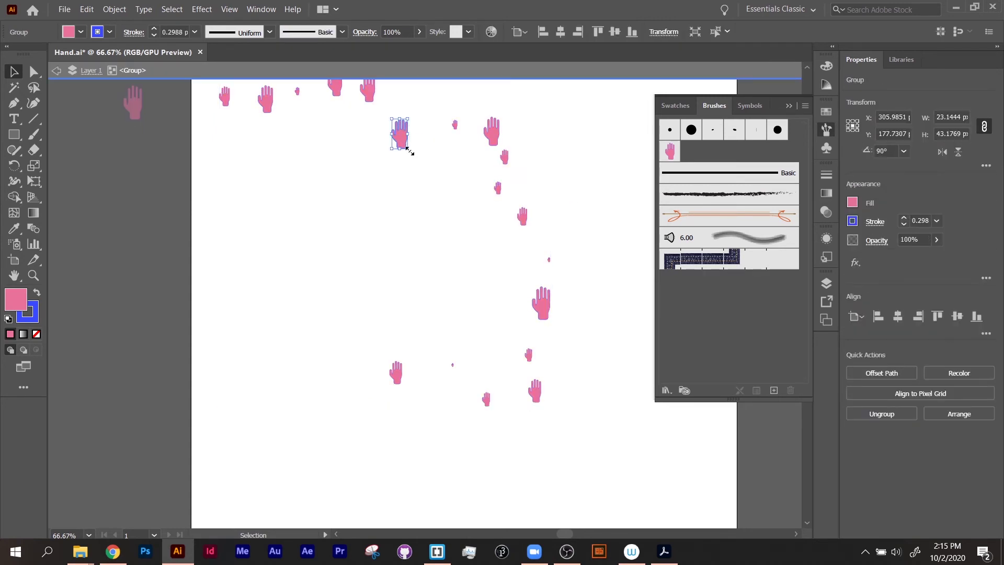
mouse_move(408, 150)
mouse_down()
mouse_move(488, 280)
mouse_move(478, 280)
mouse_up()
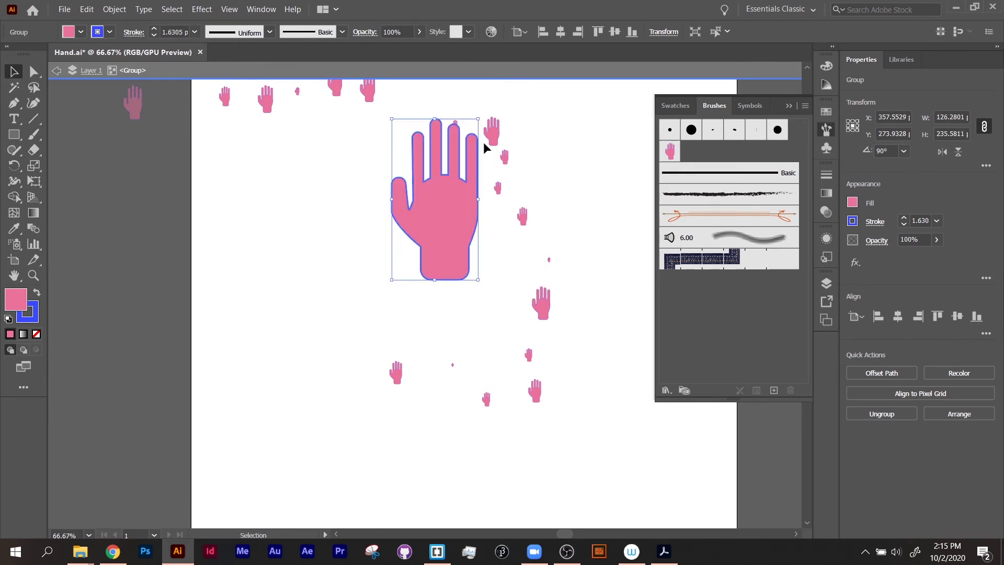
drag(481, 113, 395, 285)
drag(392, 183, 346, 179)
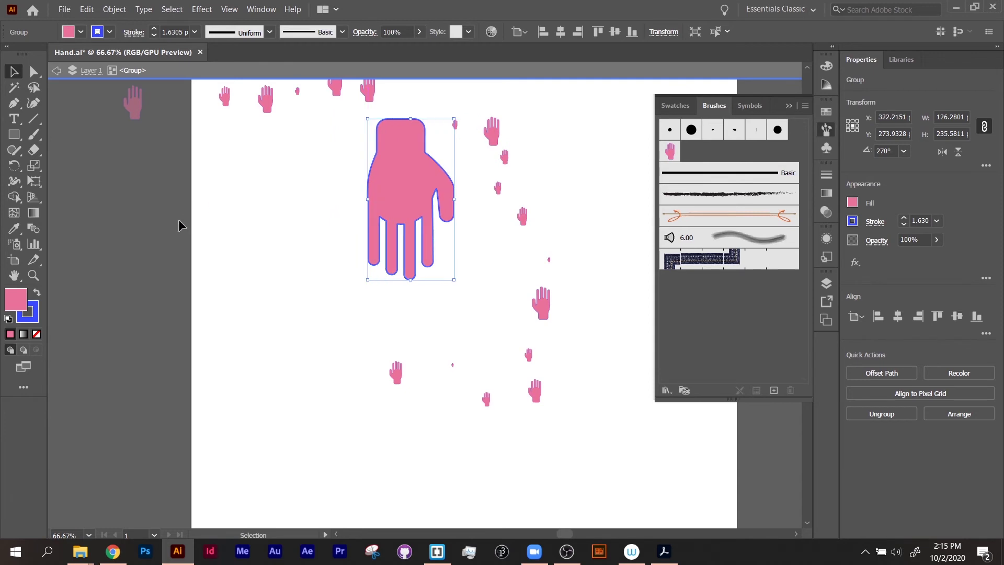
double_click(182, 226)
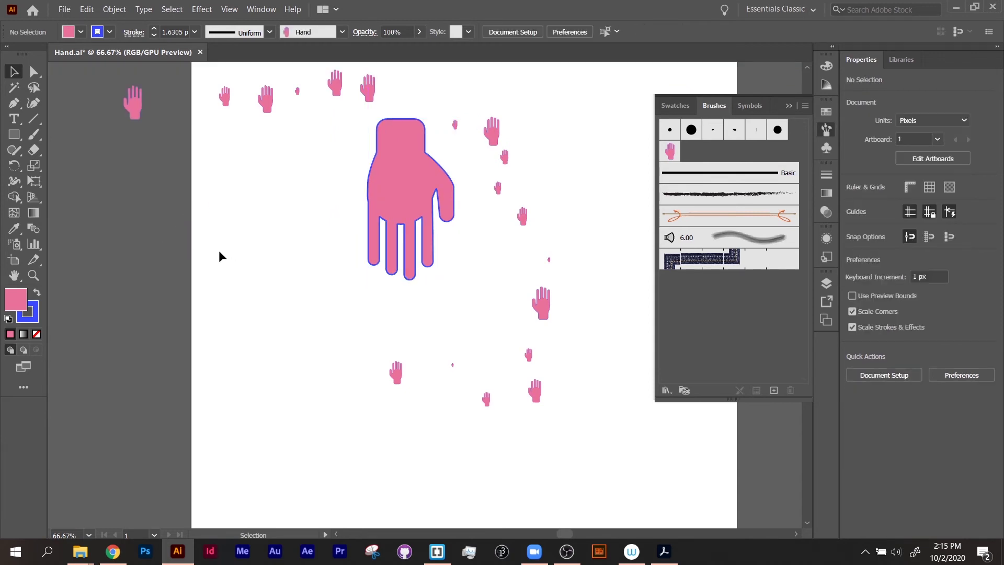
Select the group of expanded hands and move it slightly down and to the left on the artboard
scroll(261, 266, down, 1)
scroll(314, 267, up, 1)
click(434, 229)
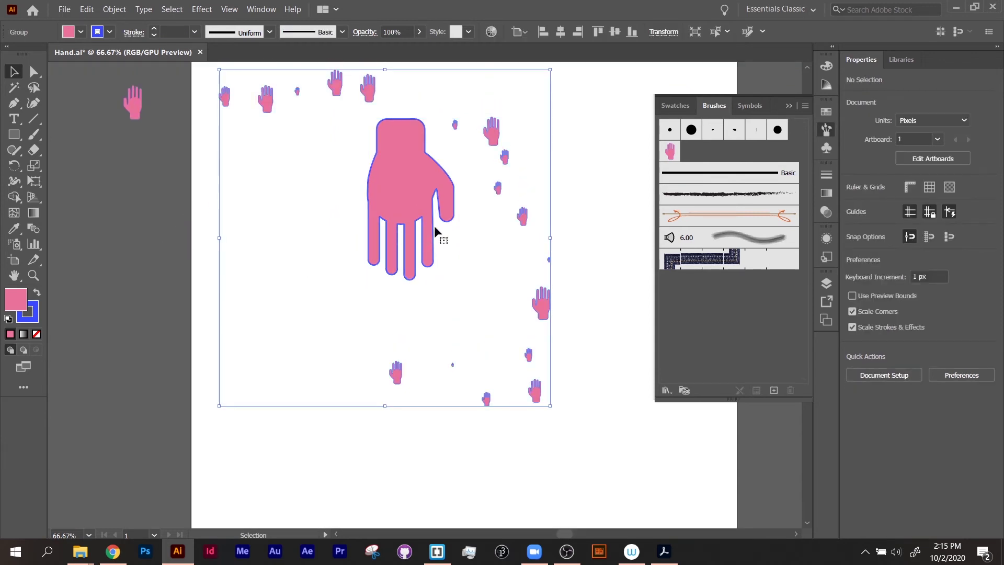
drag(376, 197, 431, 215)
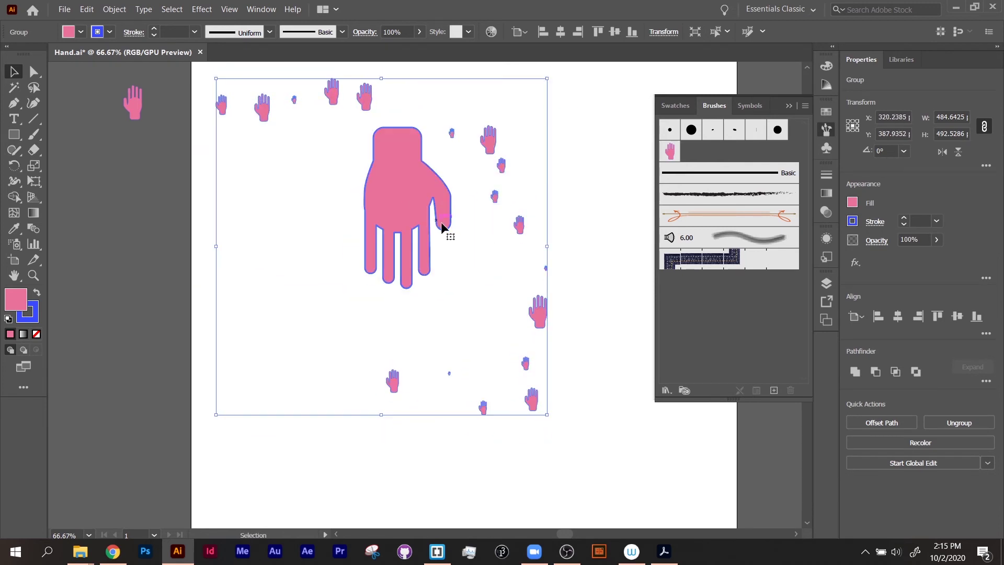
click(375, 440)
Undo the group moves and the single hand's rotation and enlargement, deselect the small hand and exit isolation
key(ctrl+z)
key(ctrl+z)
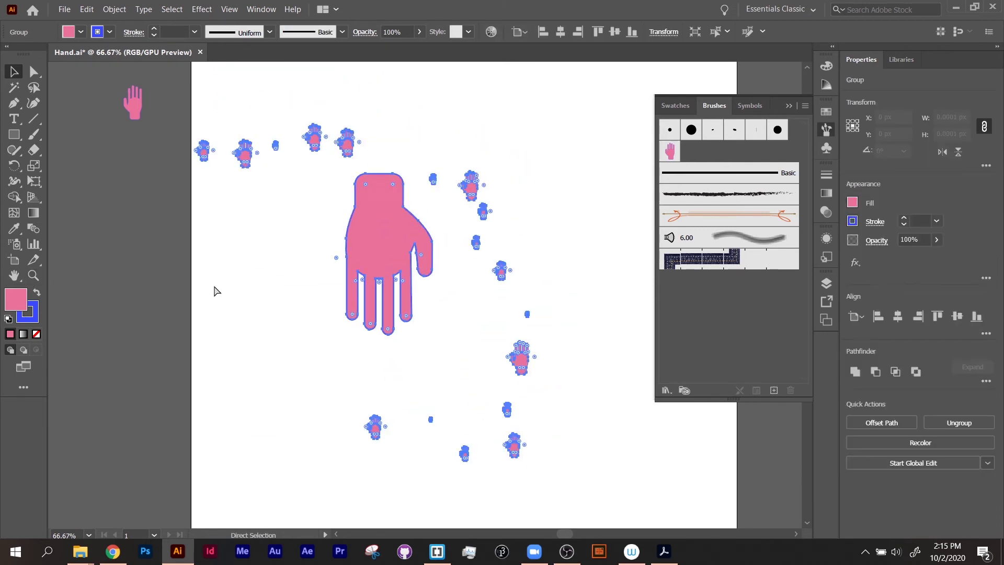
key(ctrl+z)
key(ctrl+z)
key(ctrl+z)
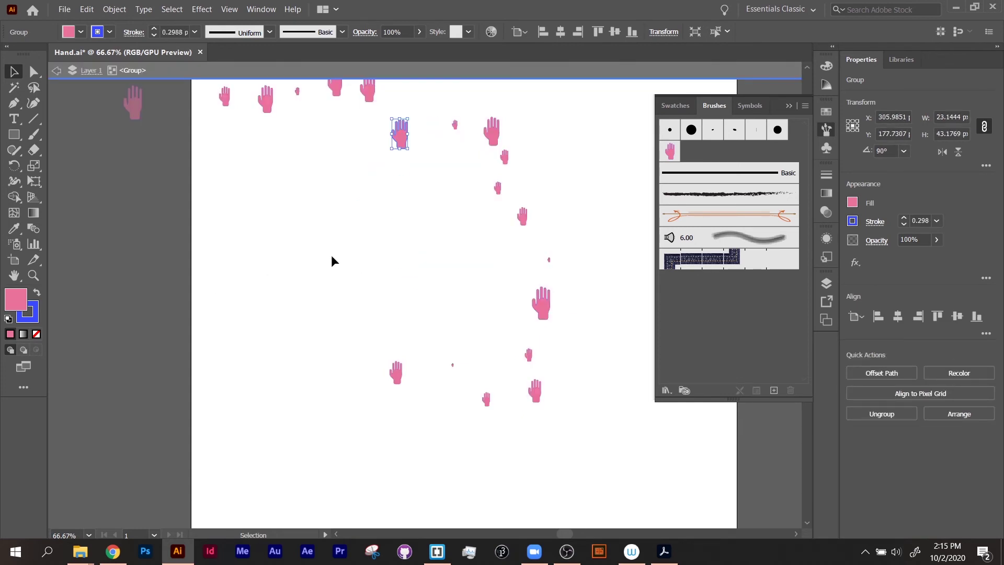
click(330, 255)
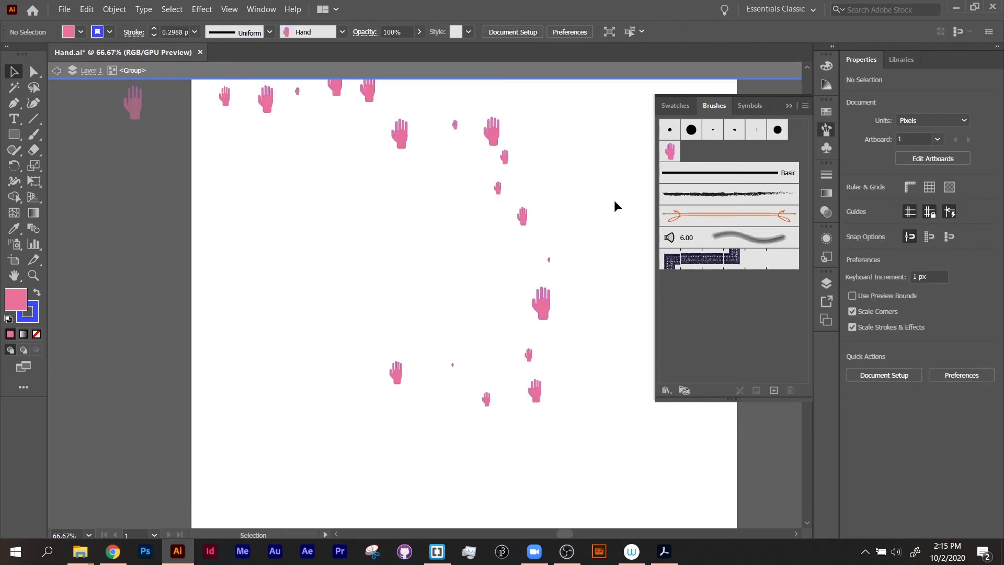
key(Escape)
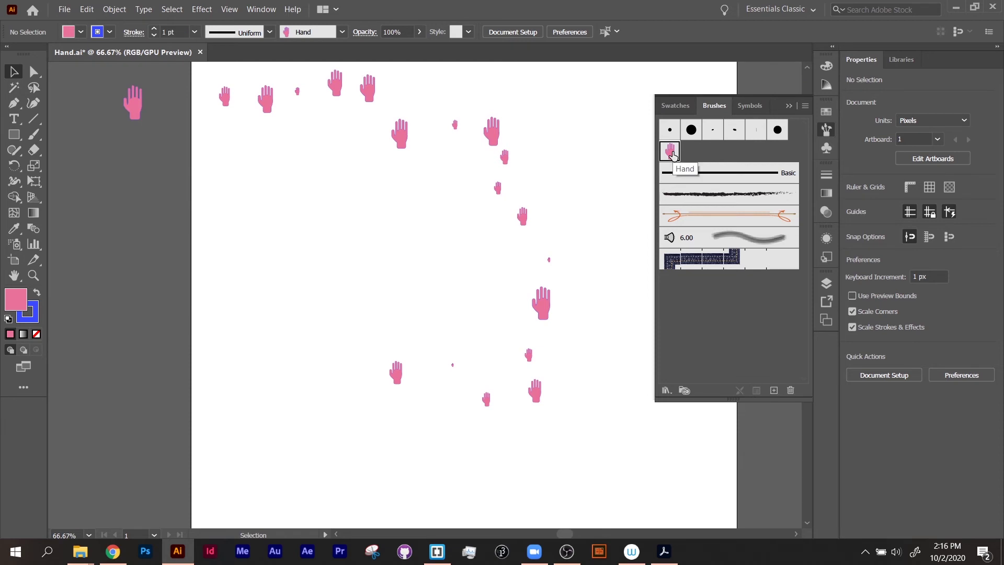
Review the colorization tips in the Hand brush's options and set its colorization method to Hue Shift
double_click(670, 151)
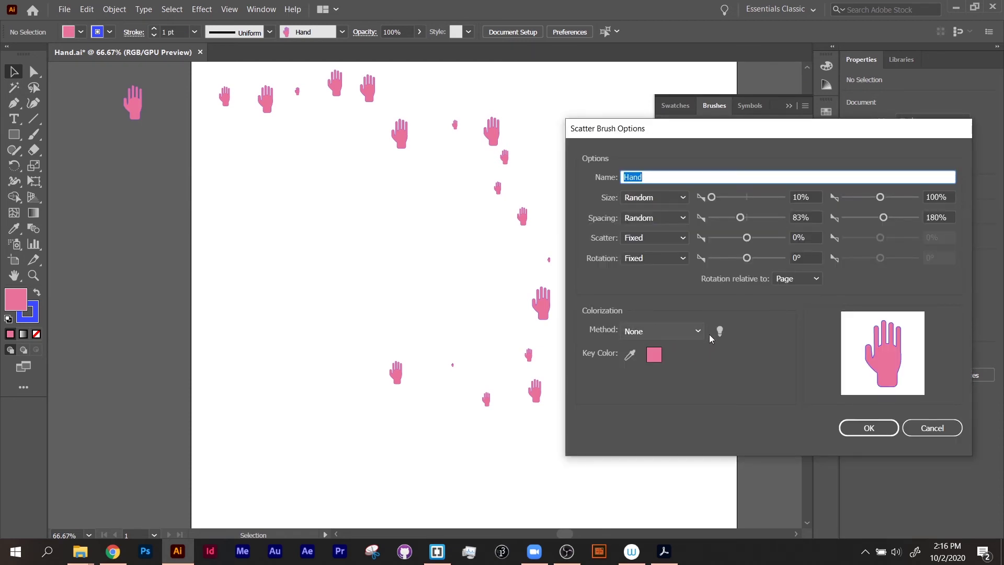
click(724, 335)
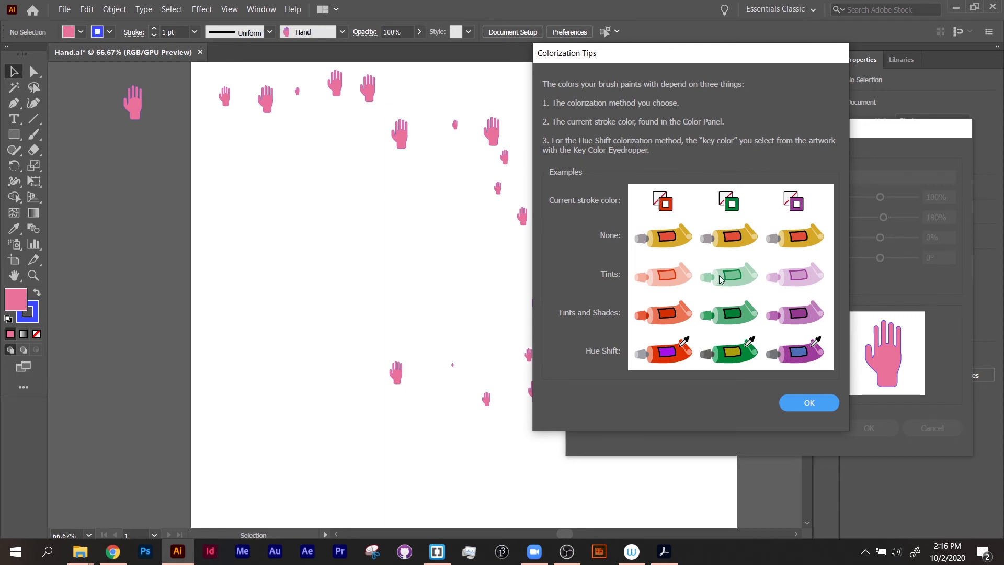
click(806, 403)
click(659, 331)
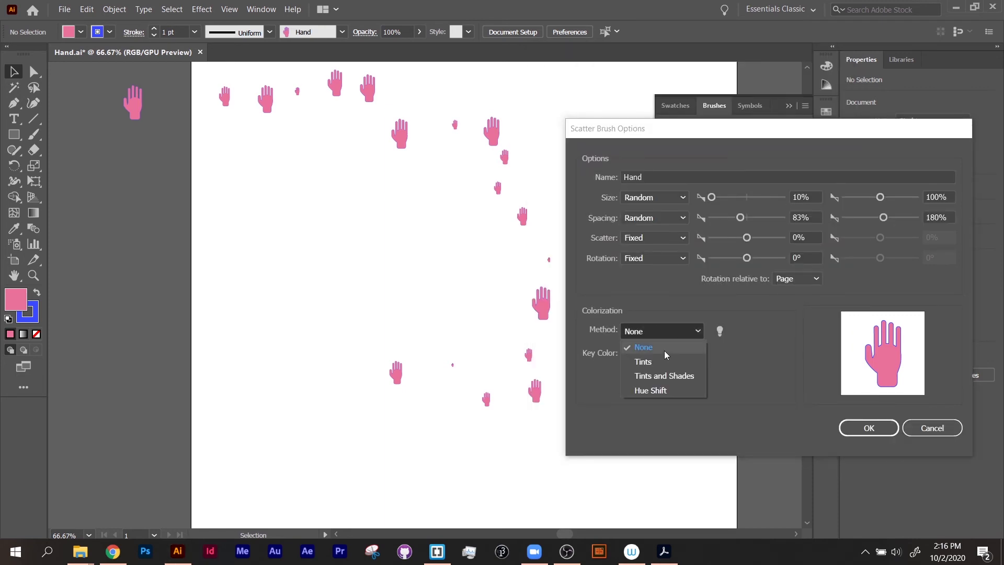
click(650, 390)
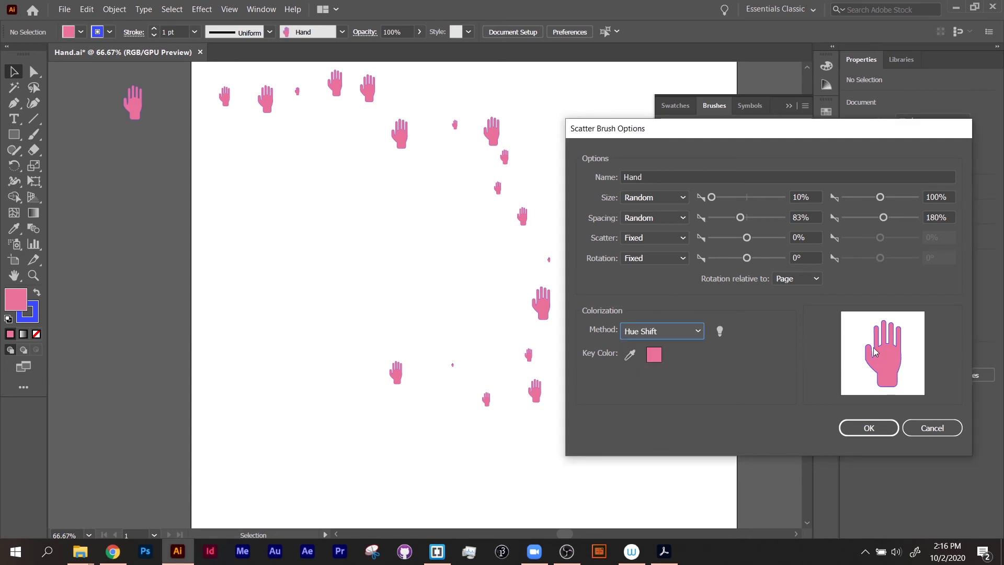
click(865, 427)
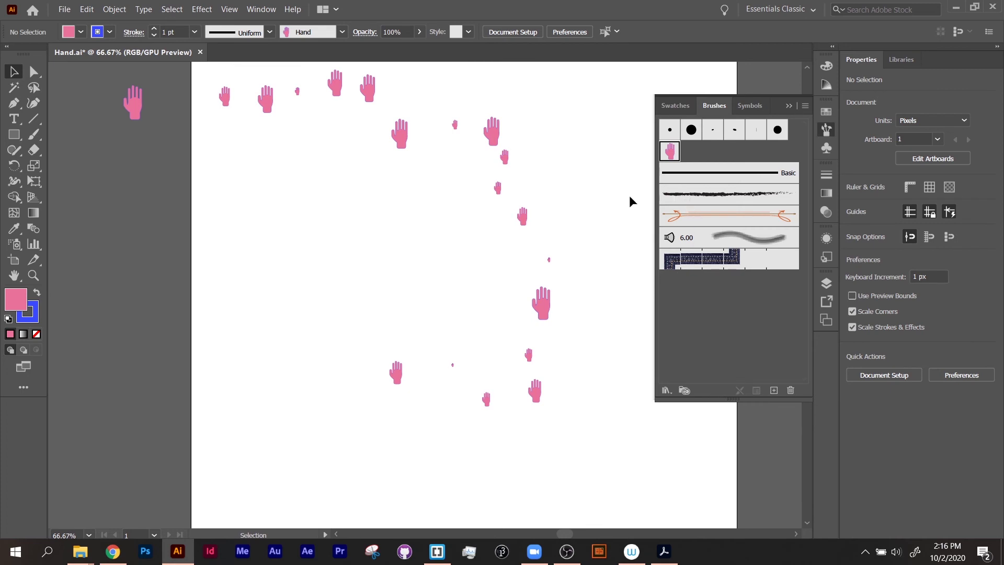
Set the stroke colour of the expanded hands group to dark blue 131e6b and deselect the group
click(492, 138)
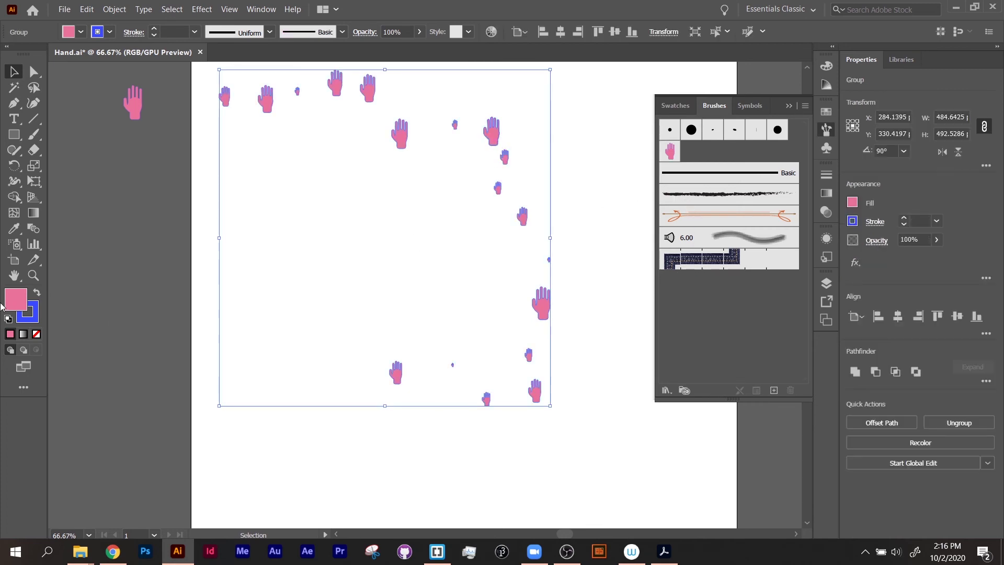
click(37, 316)
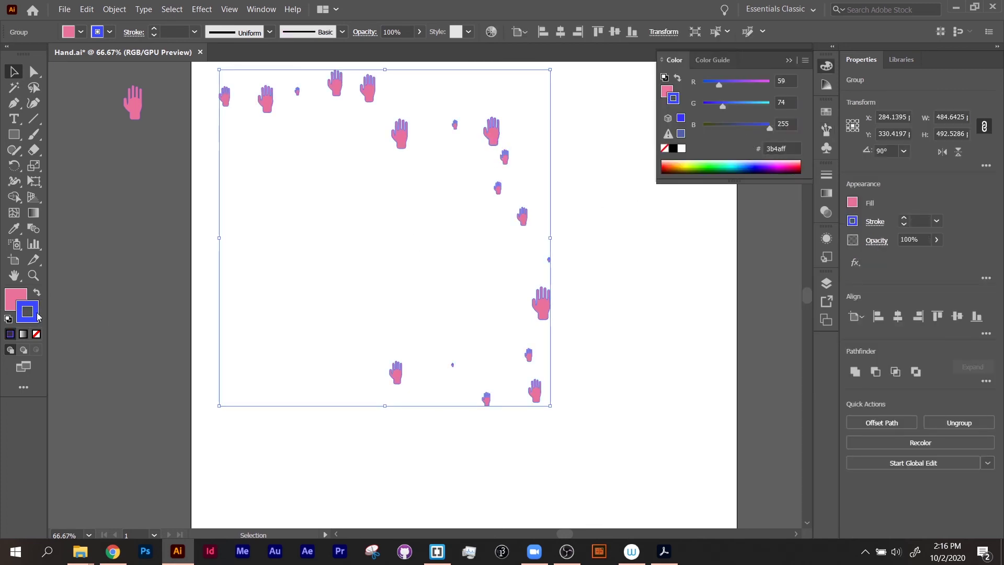
double_click(37, 314)
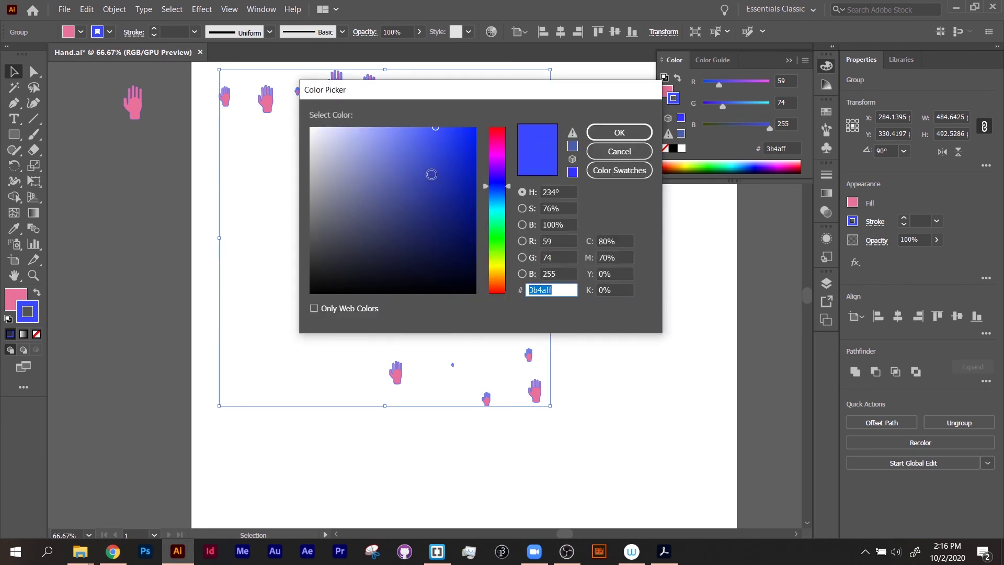
text(131e6b)
click(636, 130)
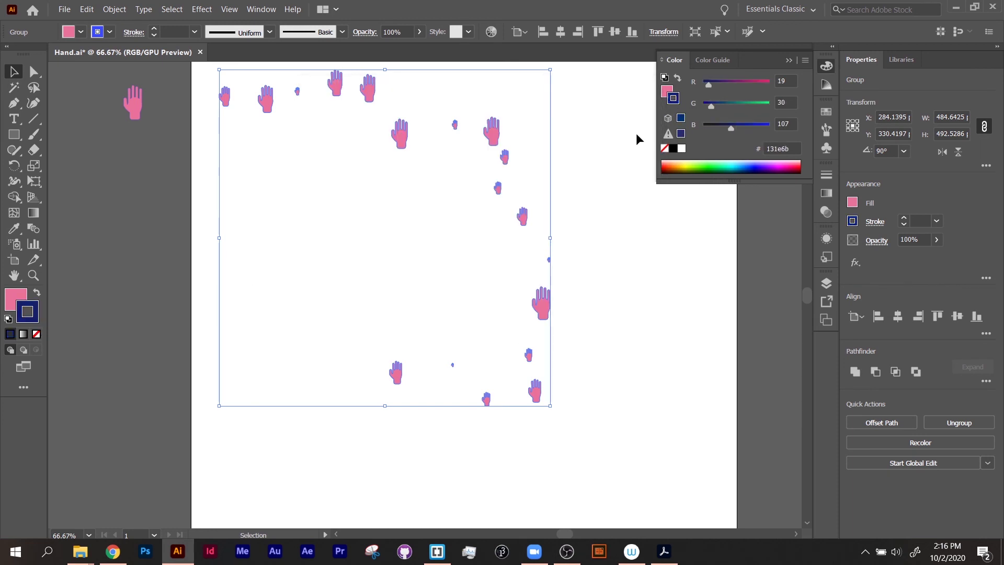
click(621, 236)
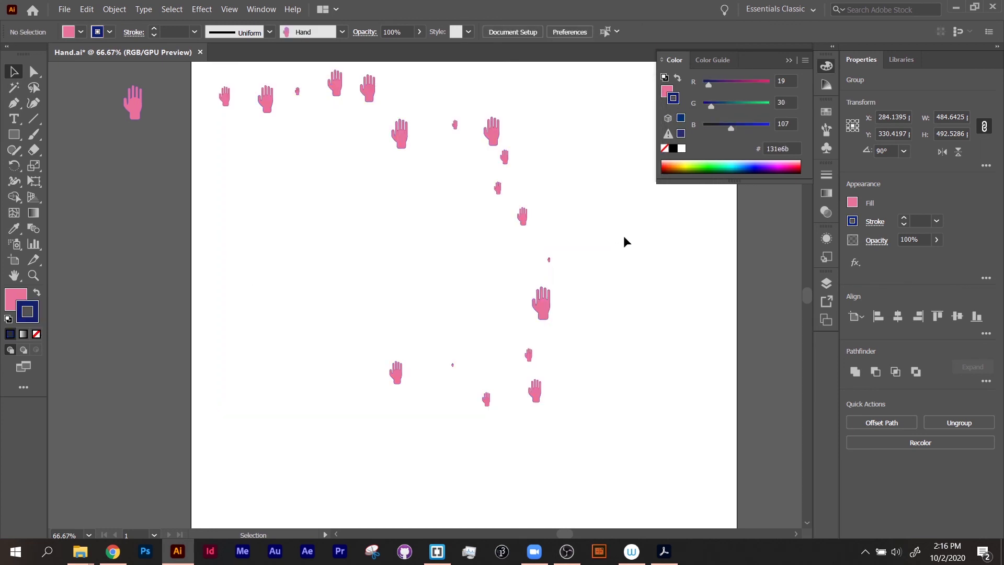
Apply the Hand brush to the outlines of the expanded hands group, dismiss the brush options and deselect
click(544, 302)
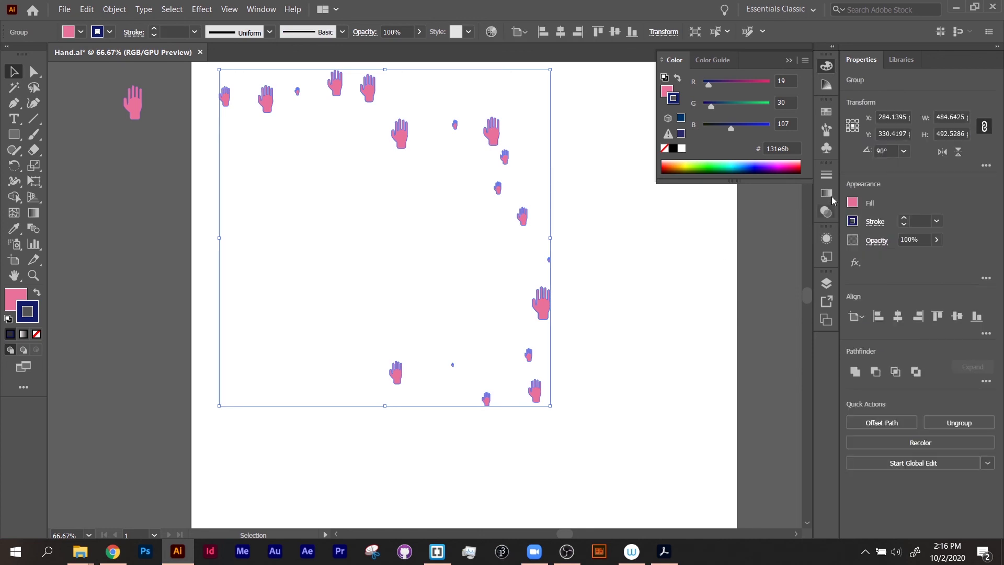
click(826, 129)
double_click(667, 150)
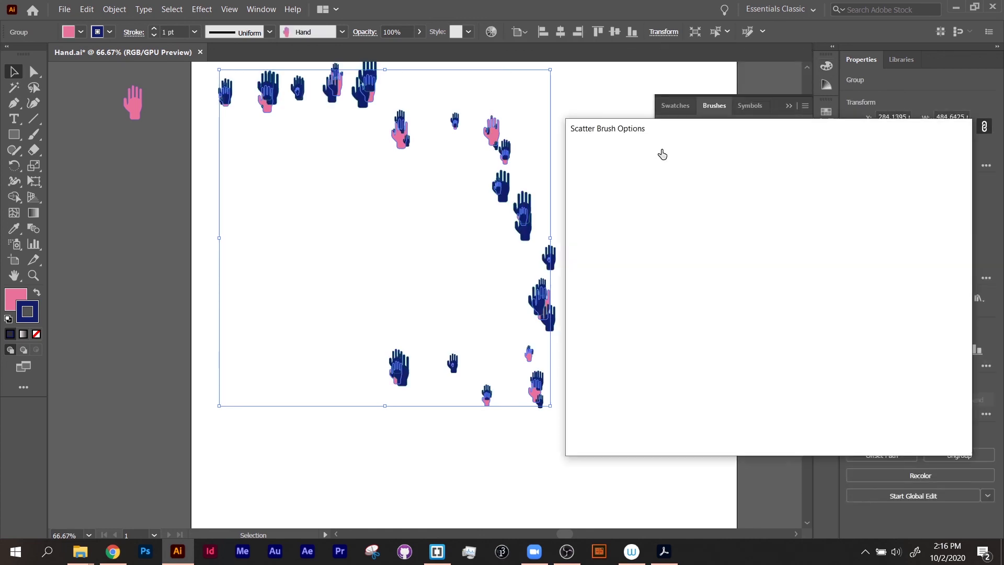
click(920, 428)
click(592, 344)
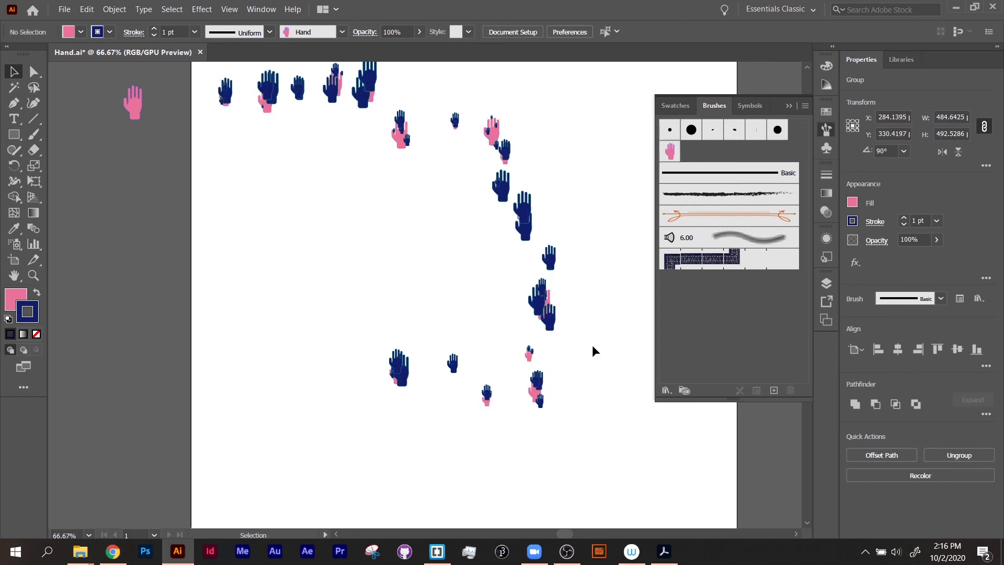
Move the brushed hands group left, change its stroke colour to a brighter blue and shift it back right
drag(536, 305, 451, 325)
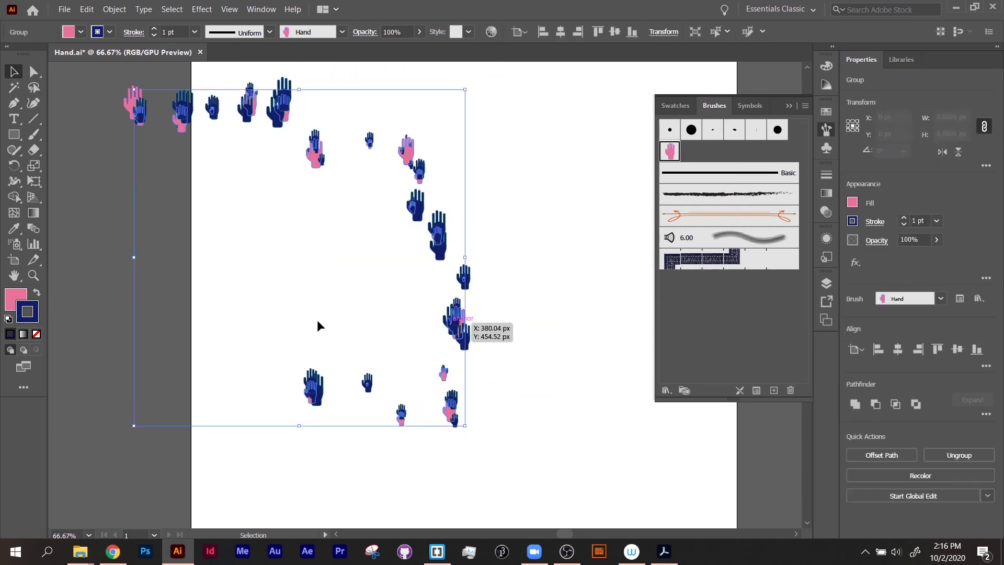
double_click(33, 312)
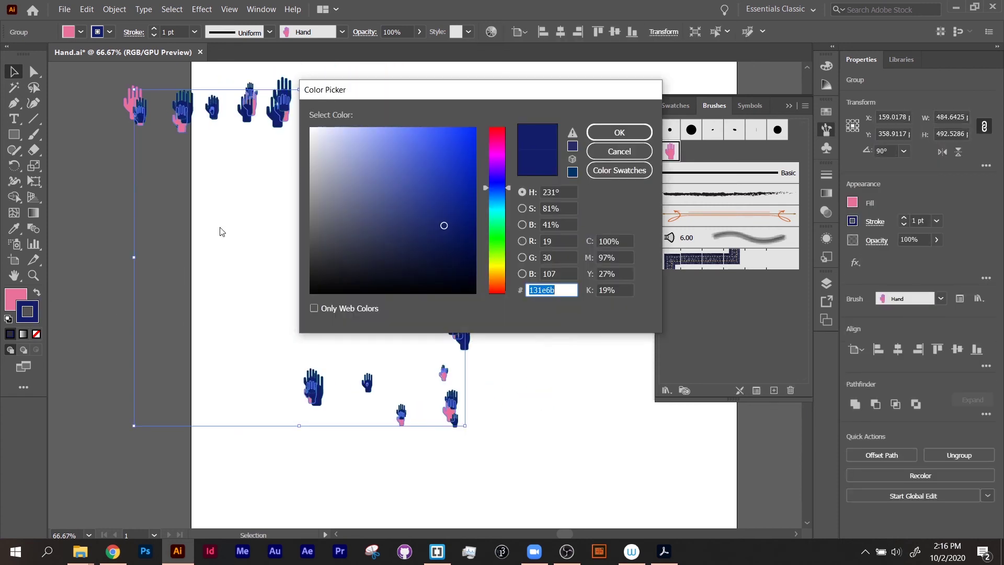
click(426, 146)
click(609, 136)
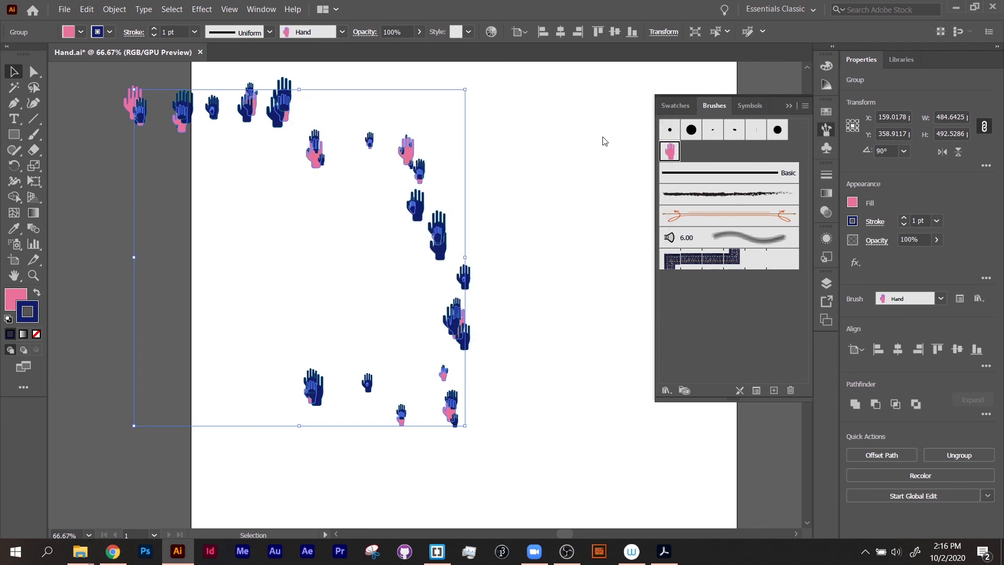
click(537, 220)
drag(448, 322, 498, 322)
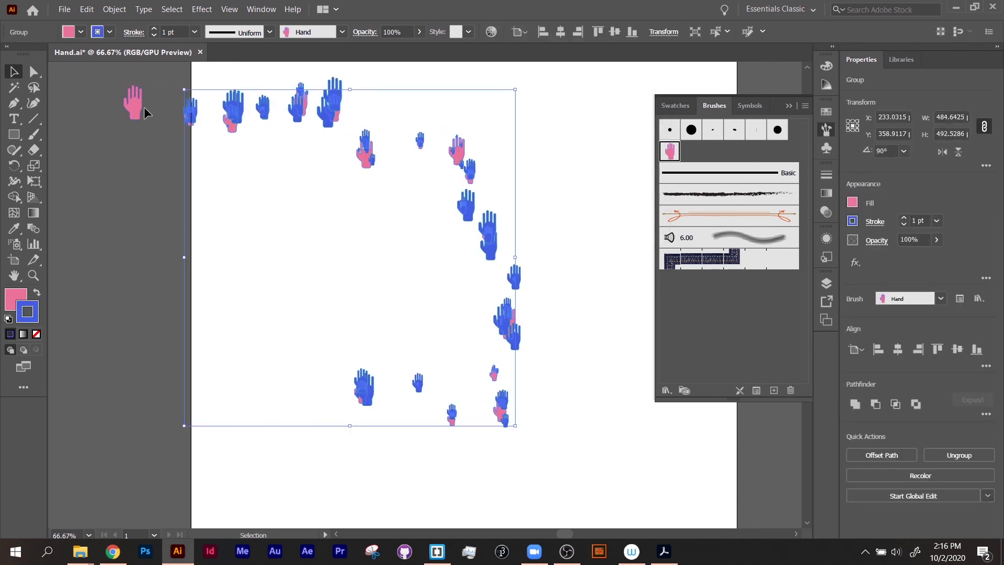
Select the original hand for comparison, reposition the group of brushed hands and delete that group from the artboard
click(130, 102)
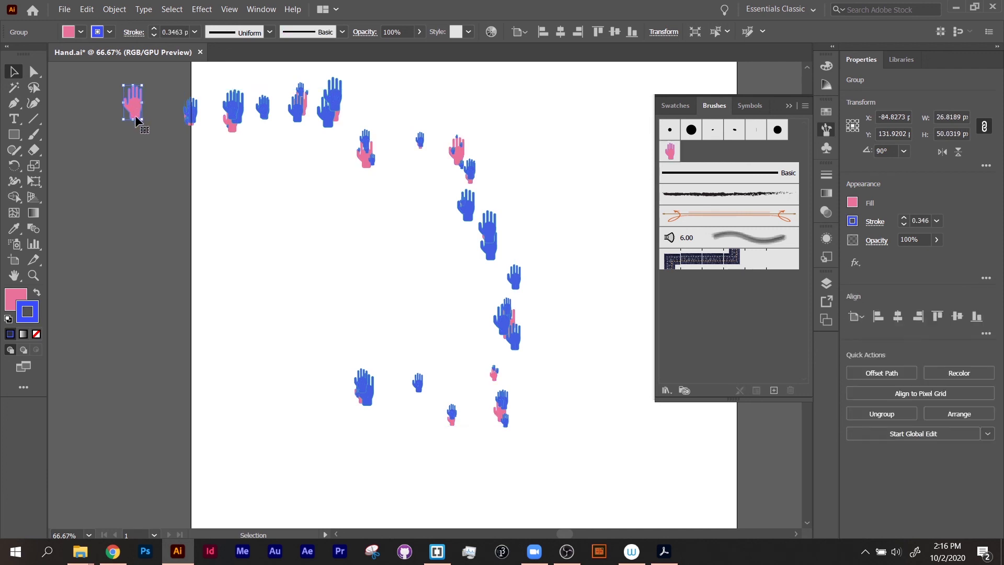
click(330, 145)
click(372, 157)
drag(372, 156, 410, 184)
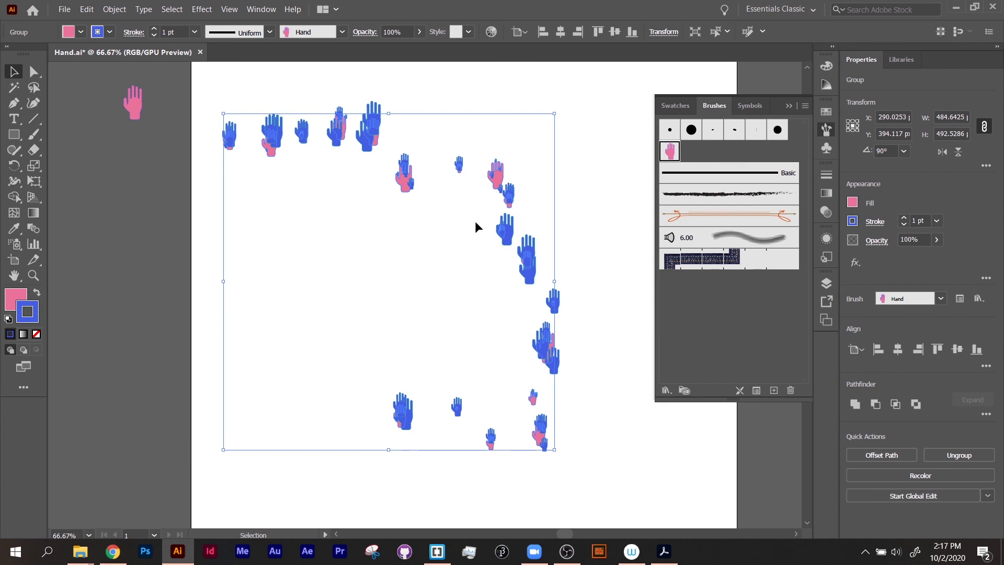
key(Delete)
Paint a winding S-shaped stroke about 267 by 423 px down the empty artboard with the Hand brush
click(34, 135)
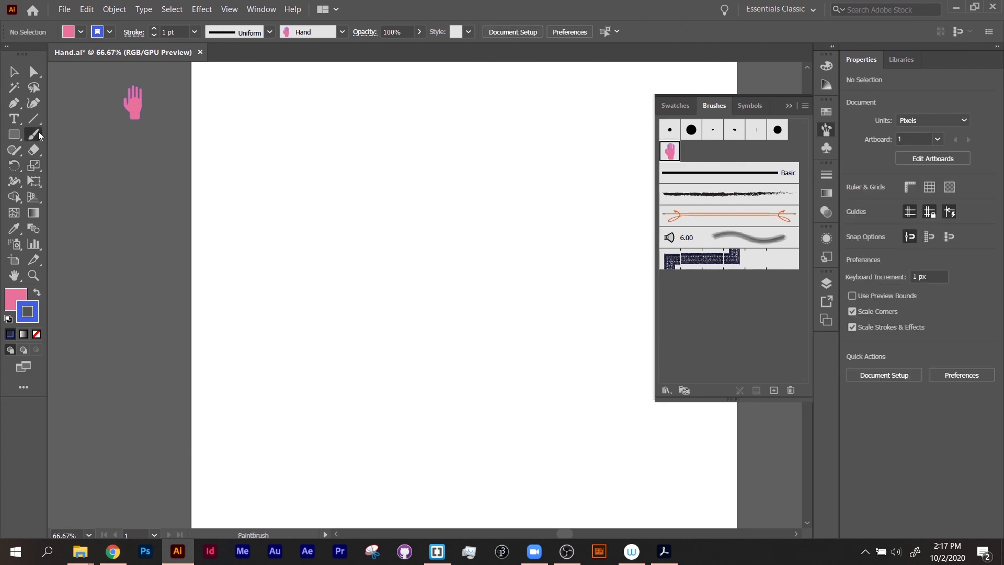
drag(321, 136, 431, 321)
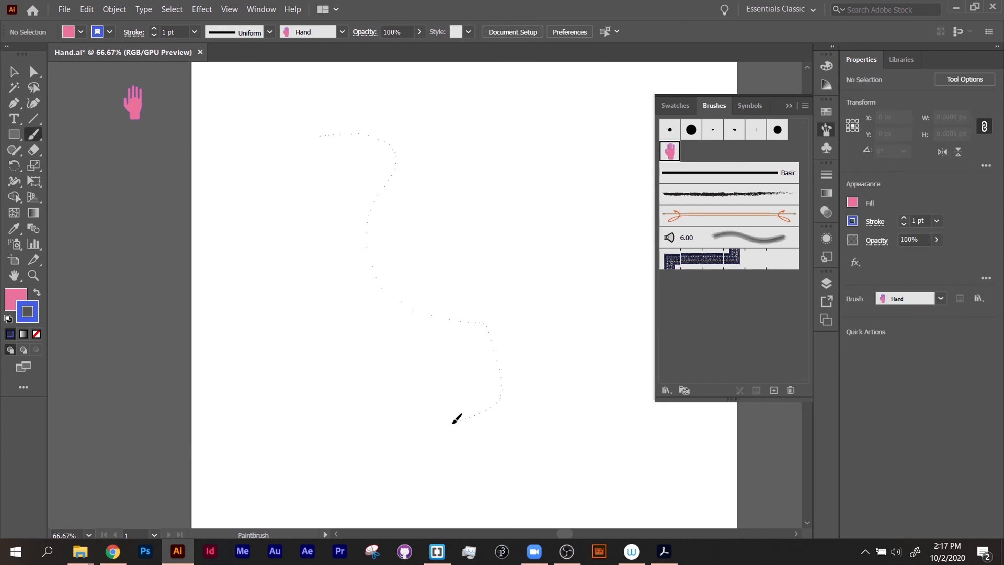
drag(456, 418, 458, 417)
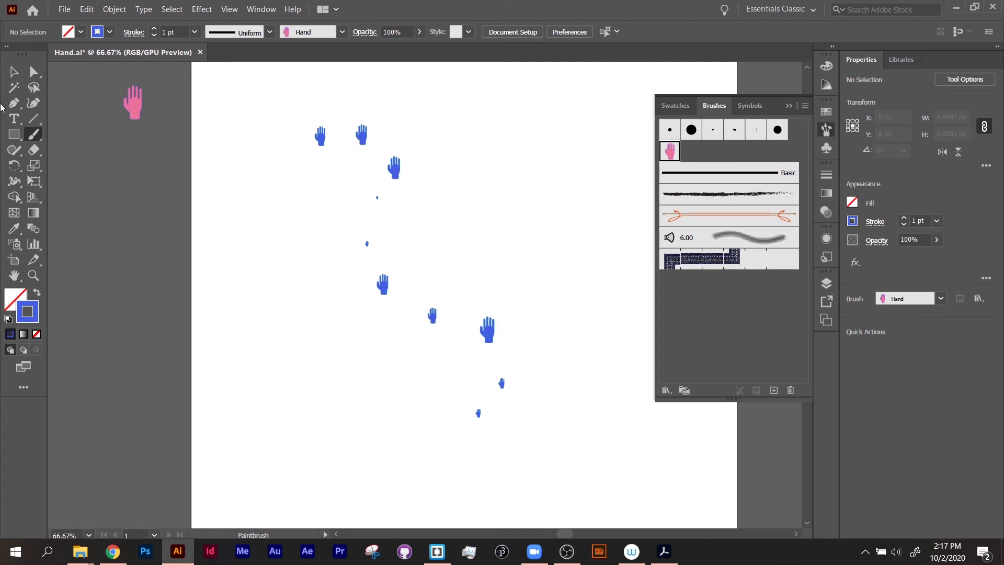
Select the newly painted hand stroke and set its stroke colour to bright green 3fff00
key(v)
click(393, 177)
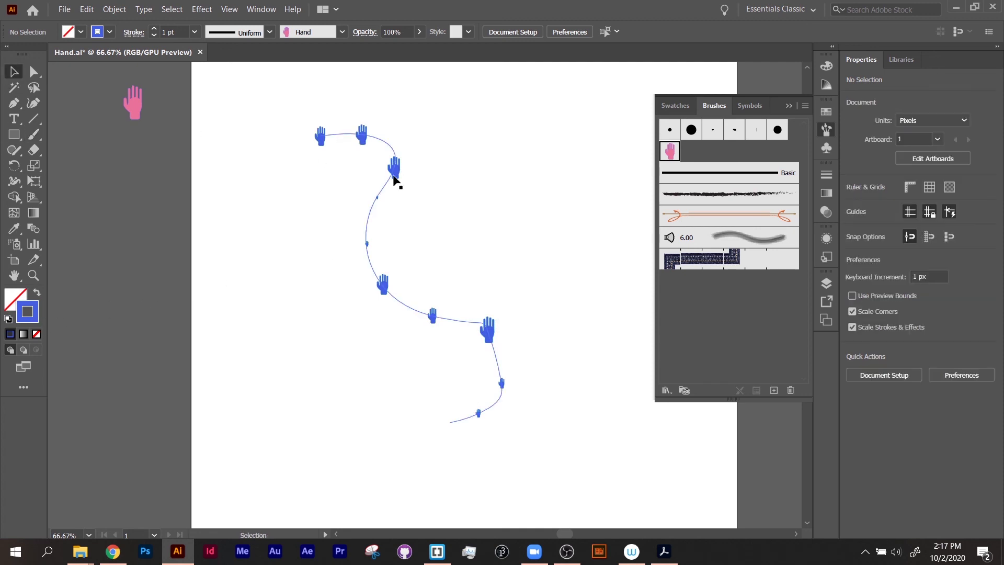
double_click(27, 312)
mouse_move(377, 209)
mouse_down()
mouse_move(372, 166)
mouse_move(353, 169)
mouse_up()
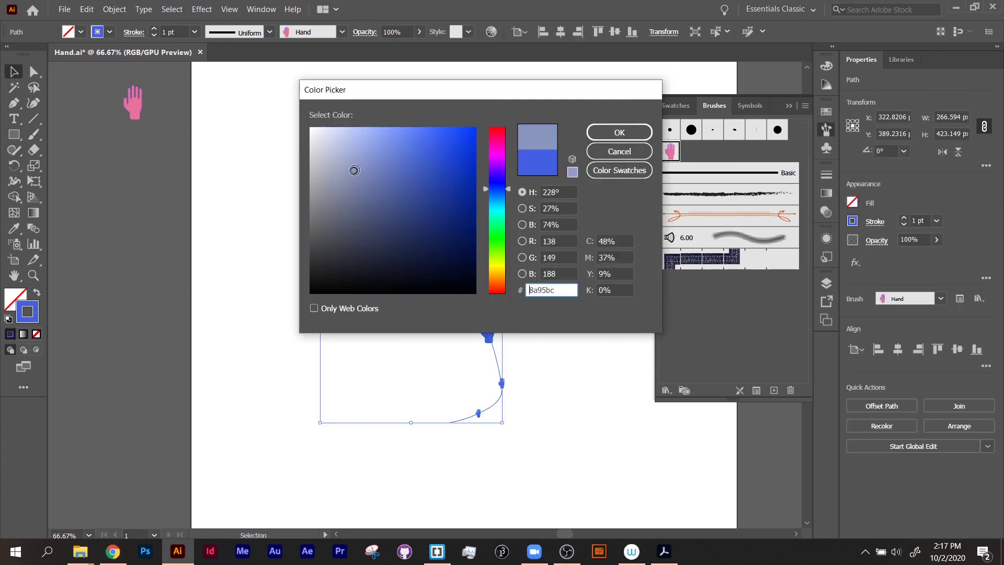
drag(505, 220, 501, 245)
drag(470, 131, 533, 108)
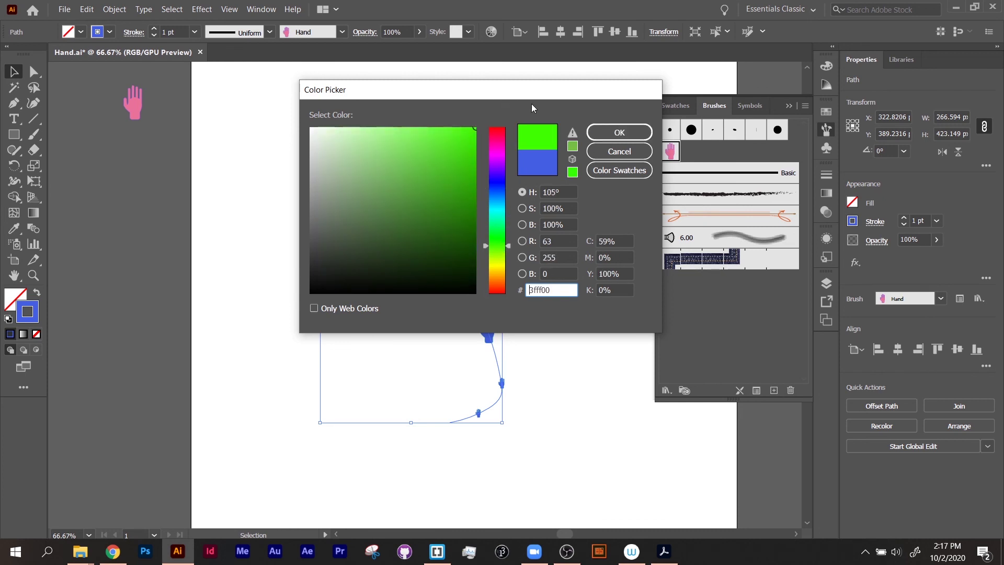
click(618, 132)
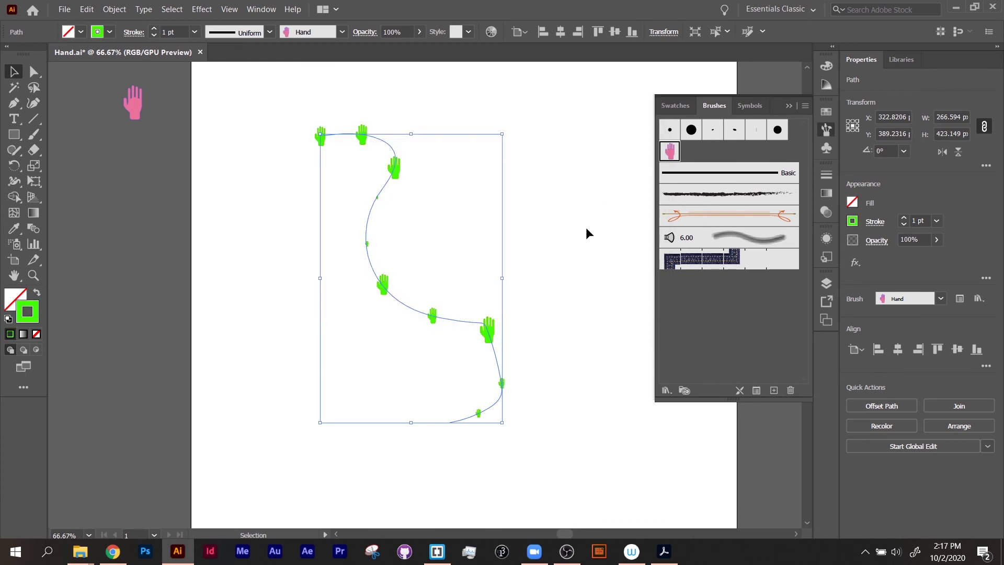